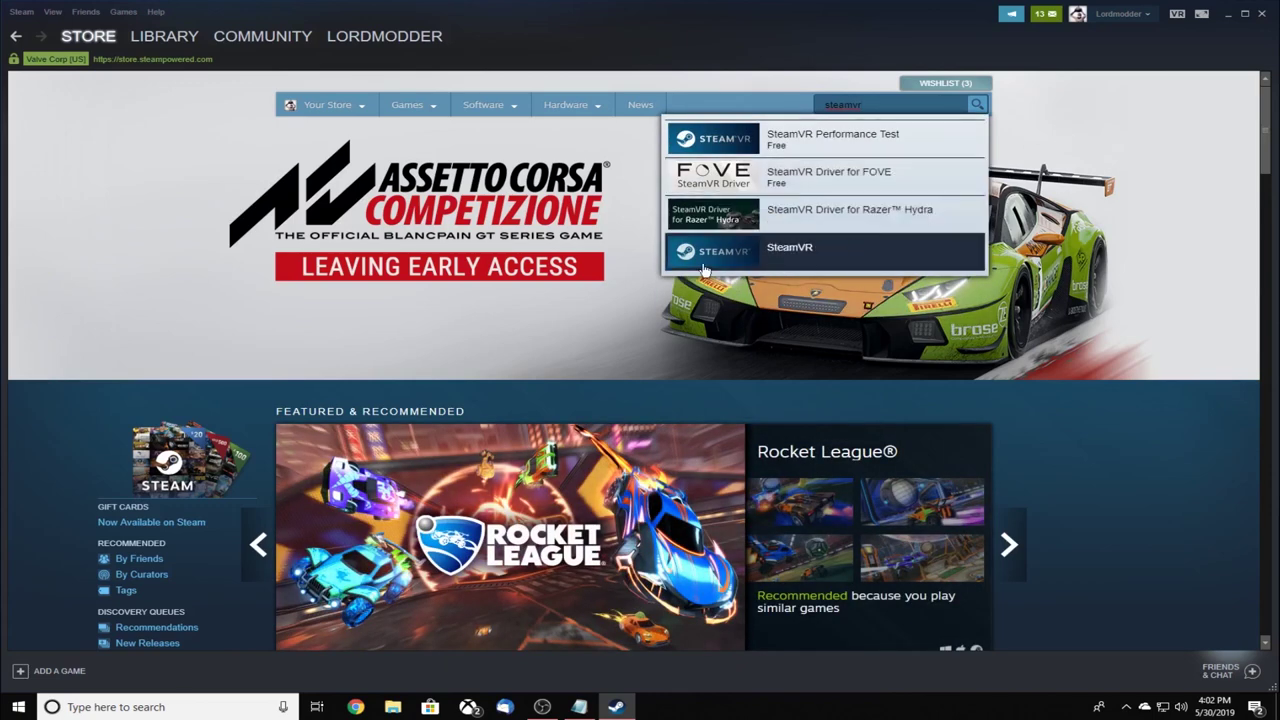
Open the SteamVR store page from the search suggestions to check whether it is in the library
click(744, 260)
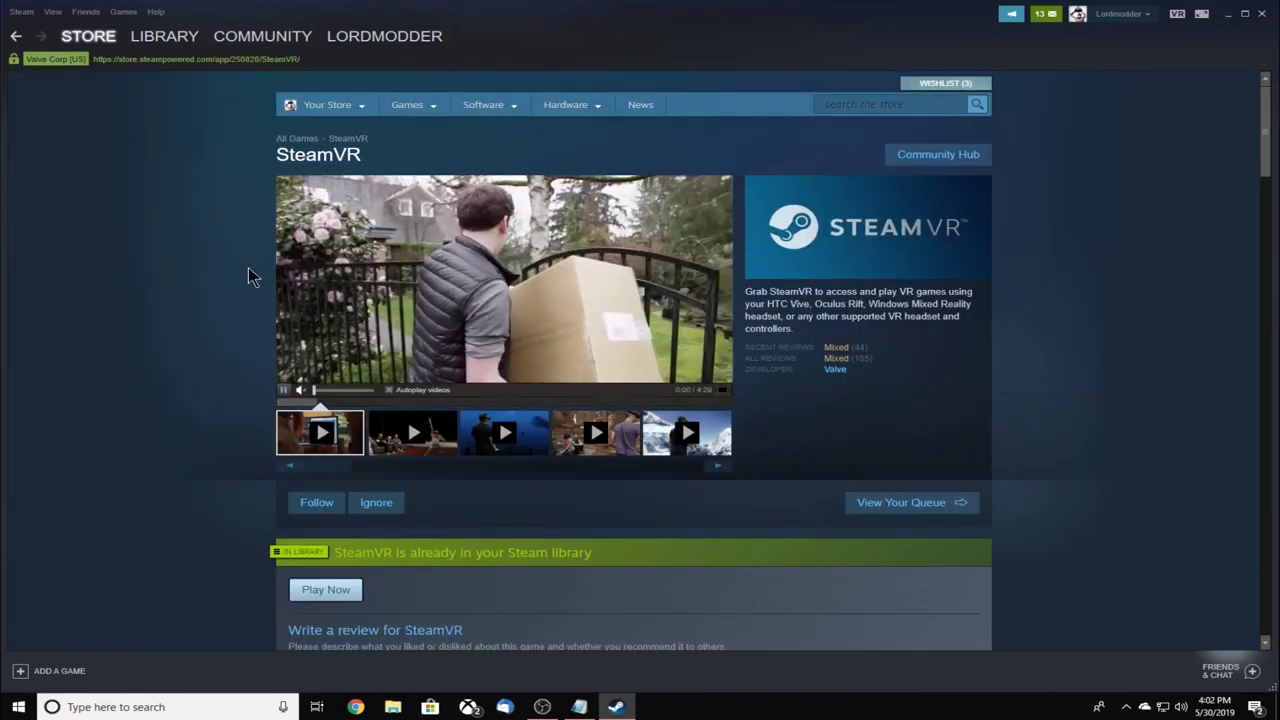
scroll(234, 277, down, 2)
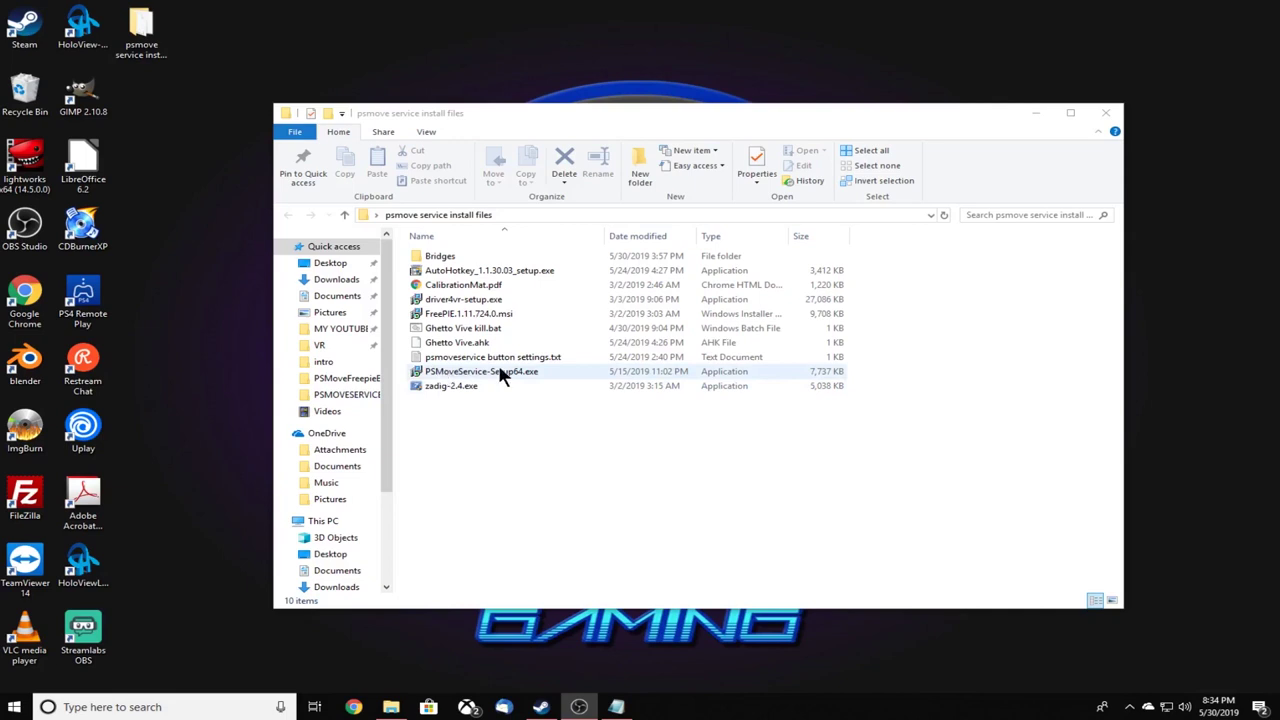
Install PSMoveService from PSMoveService-Setup64.exe into C:\Program Files\PSMoveService with the default PSMoveService shortcut folder
click(500, 370)
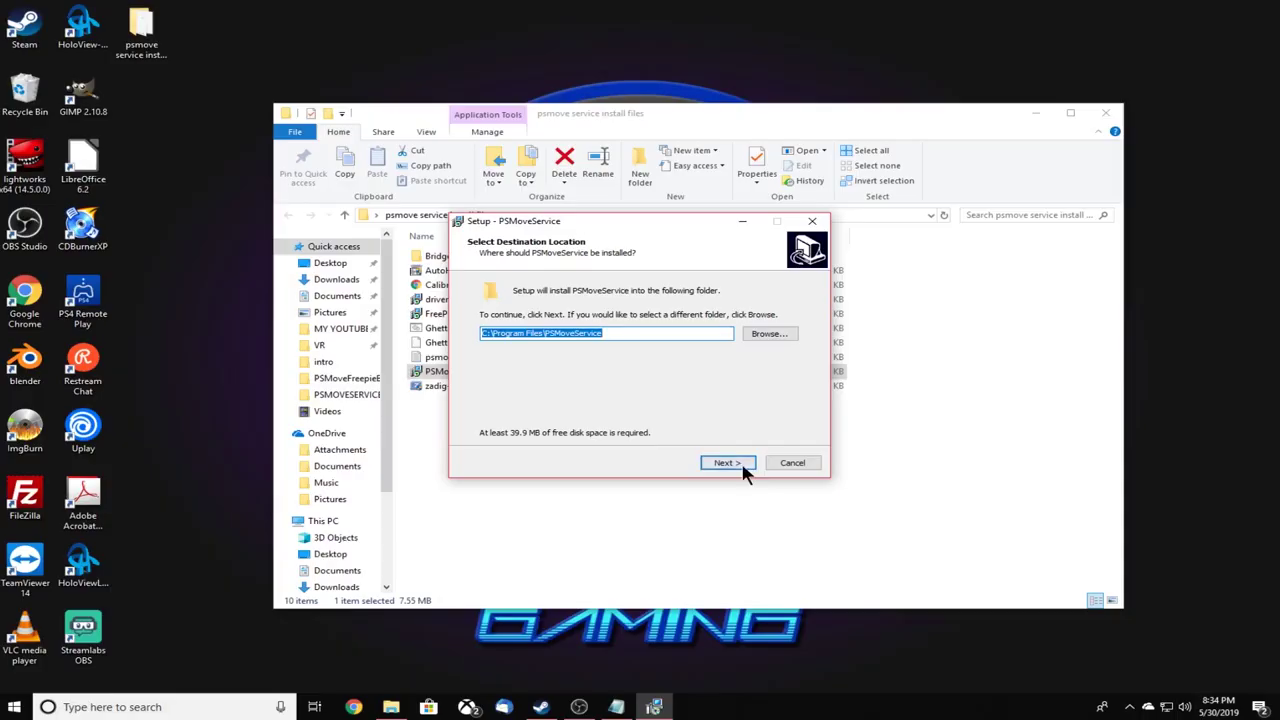
click(741, 462)
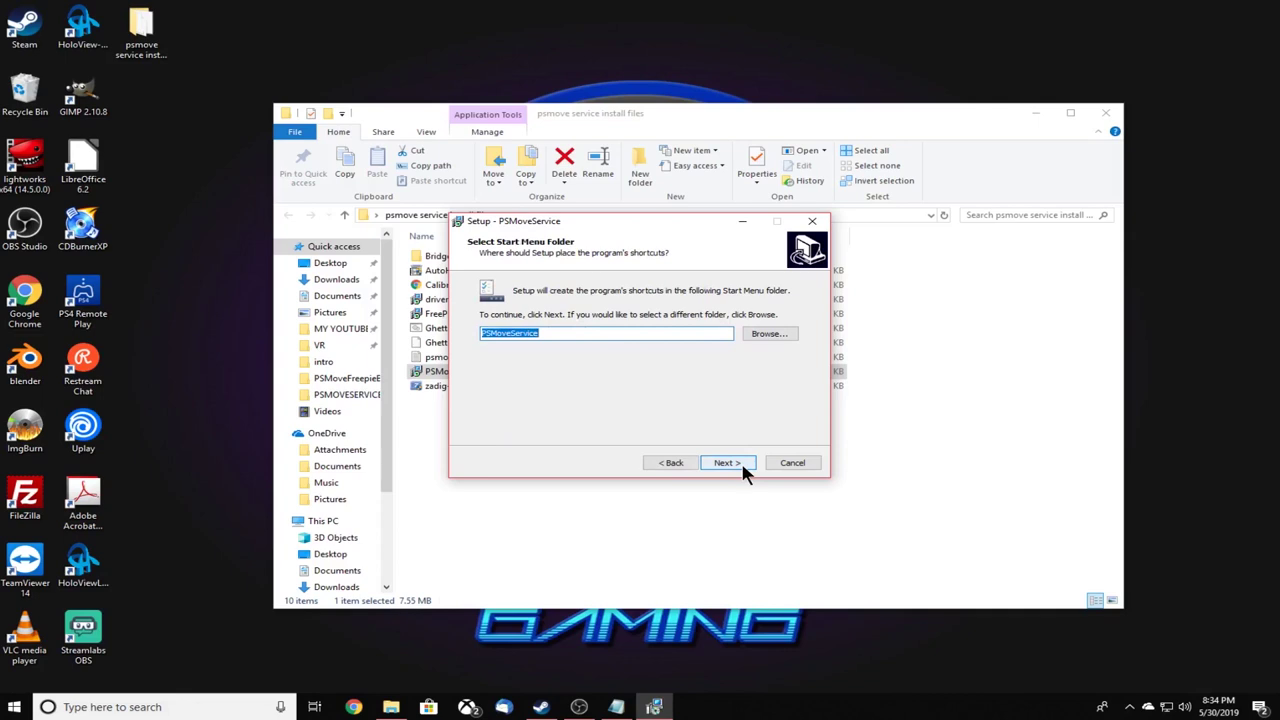
click(727, 462)
click(741, 463)
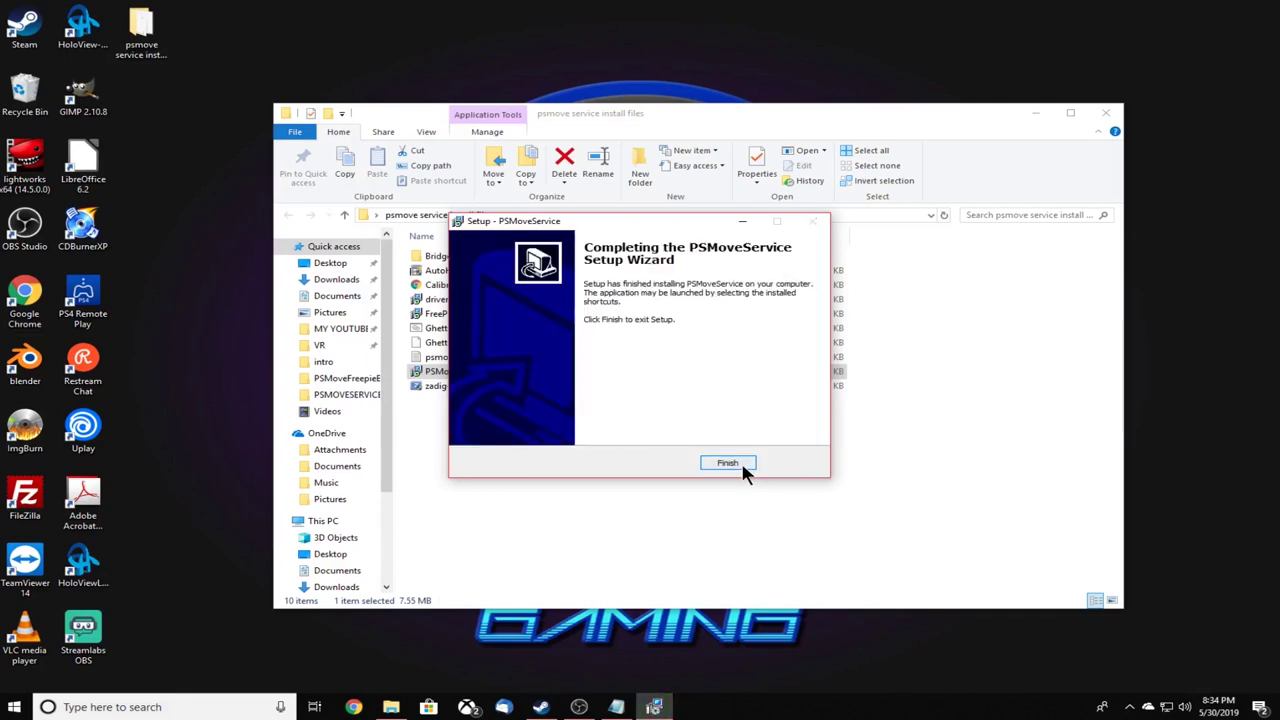
click(742, 467)
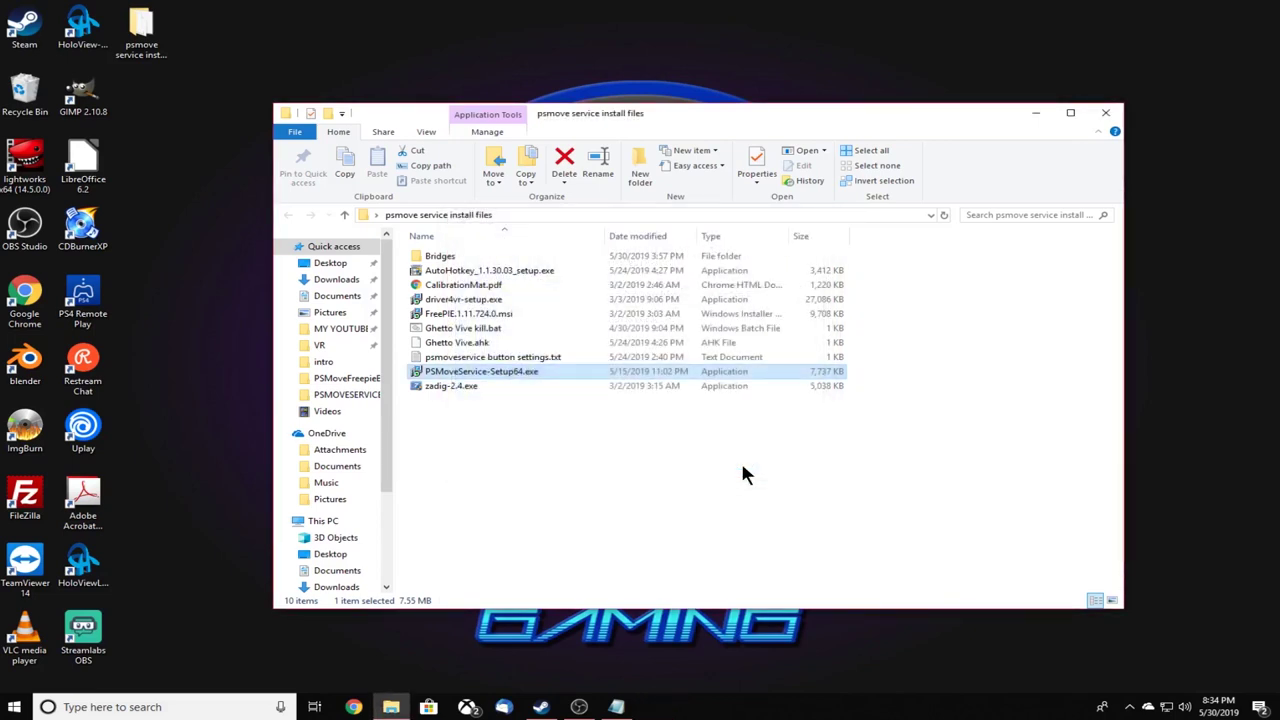
click(14, 707)
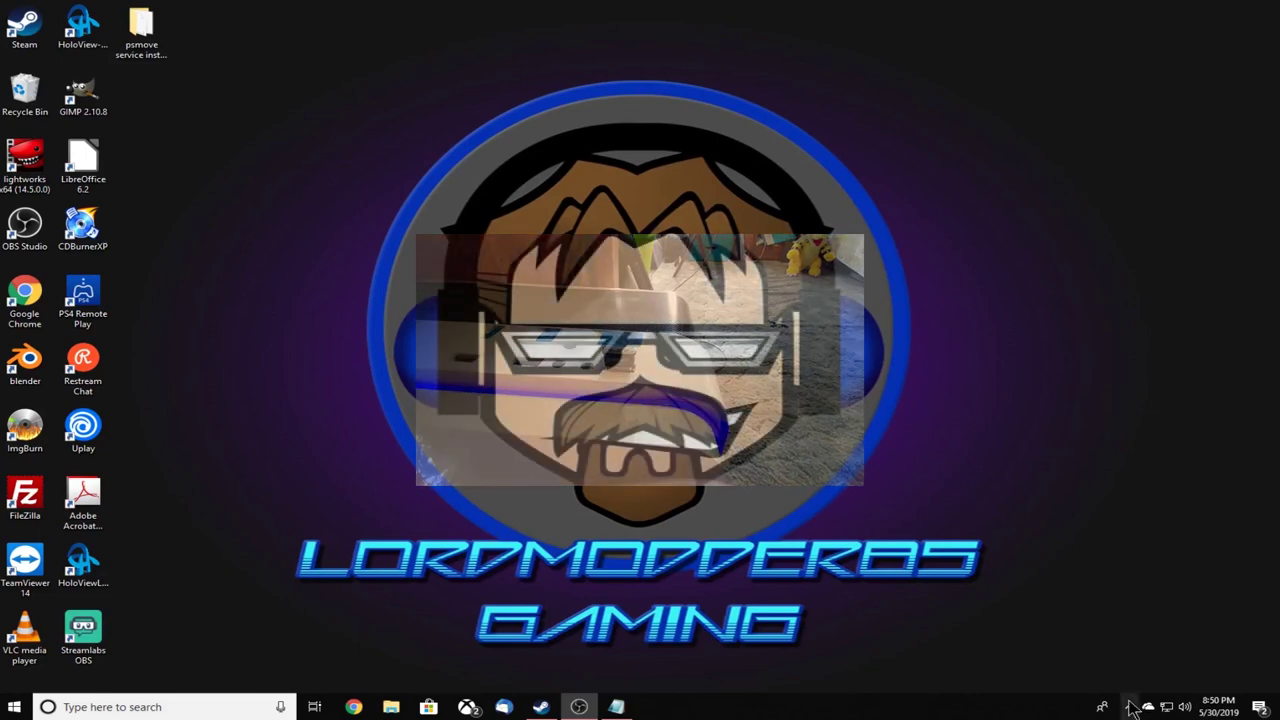
Examine the hidden tray icons and the Bluetooth category in Device Manager for the Bluetooth adapter
click(1130, 707)
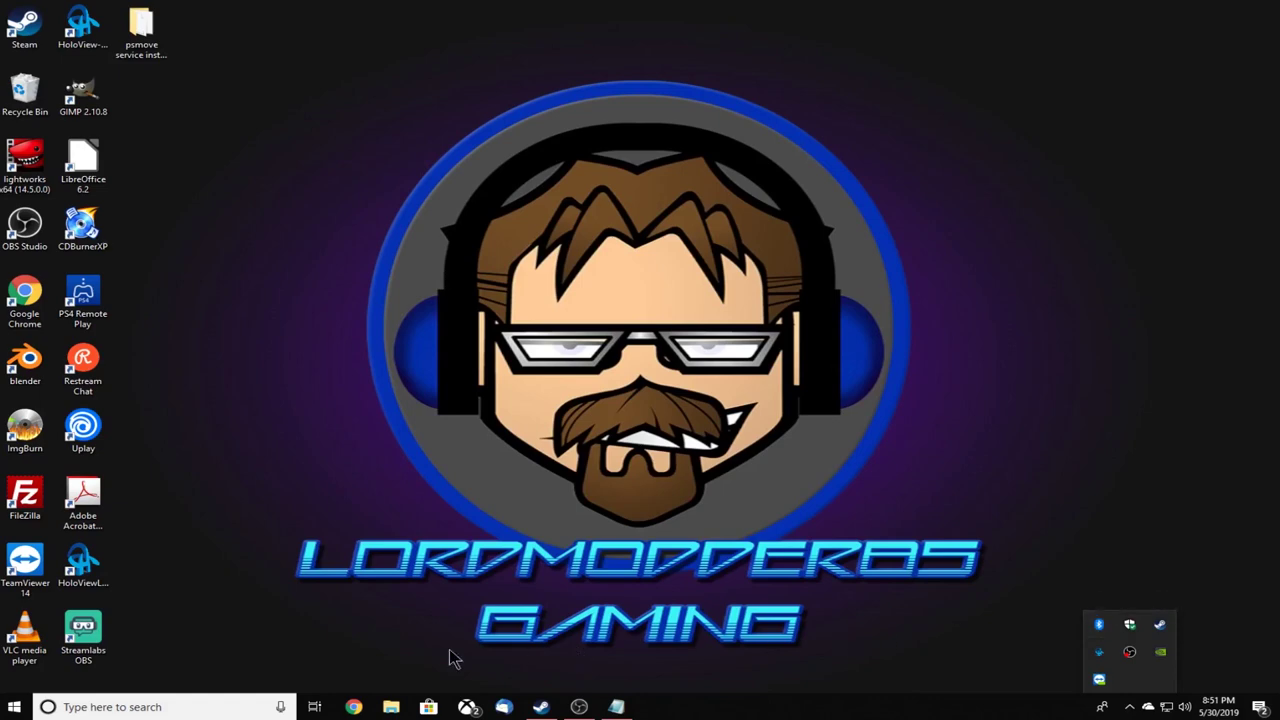
click(165, 706)
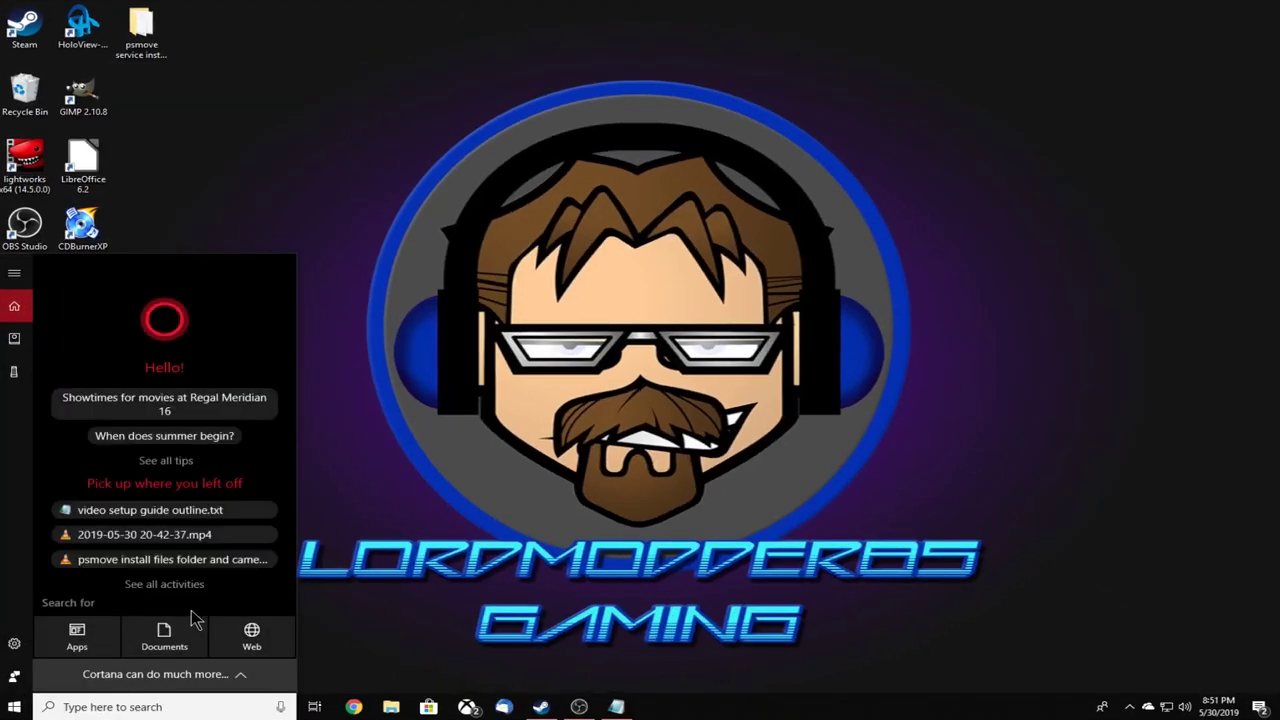
text(device)
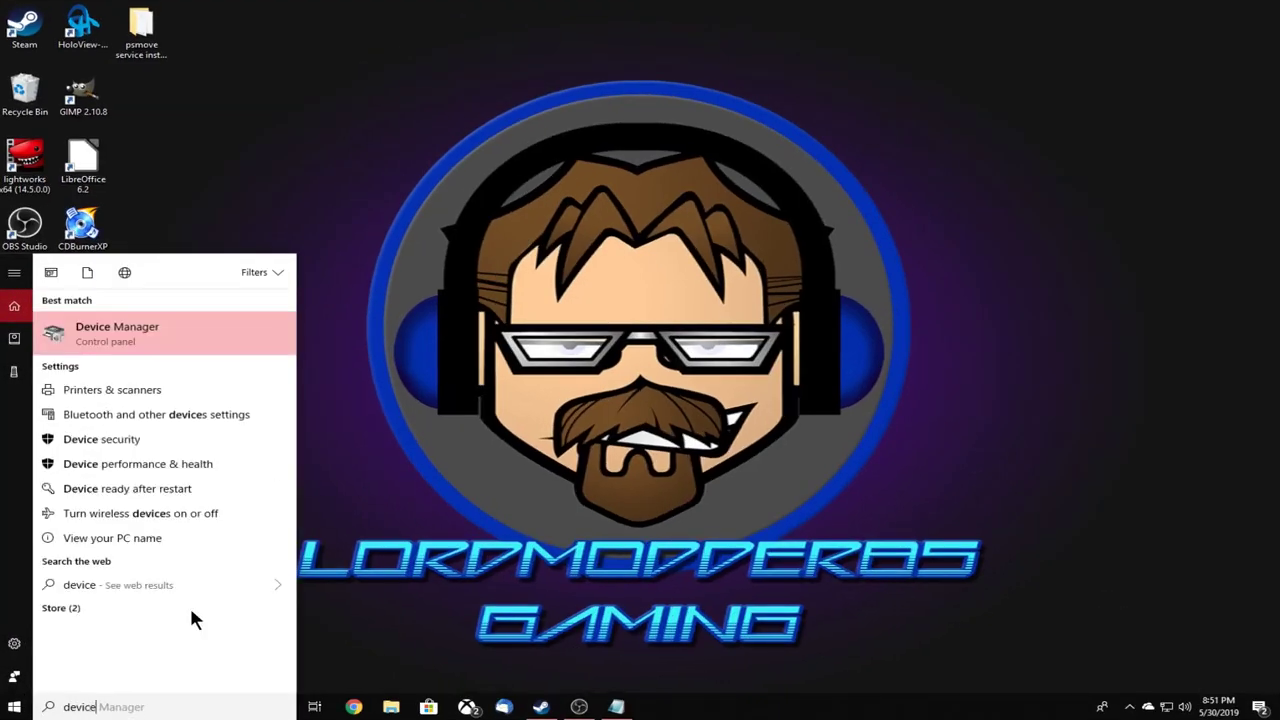
key(Return)
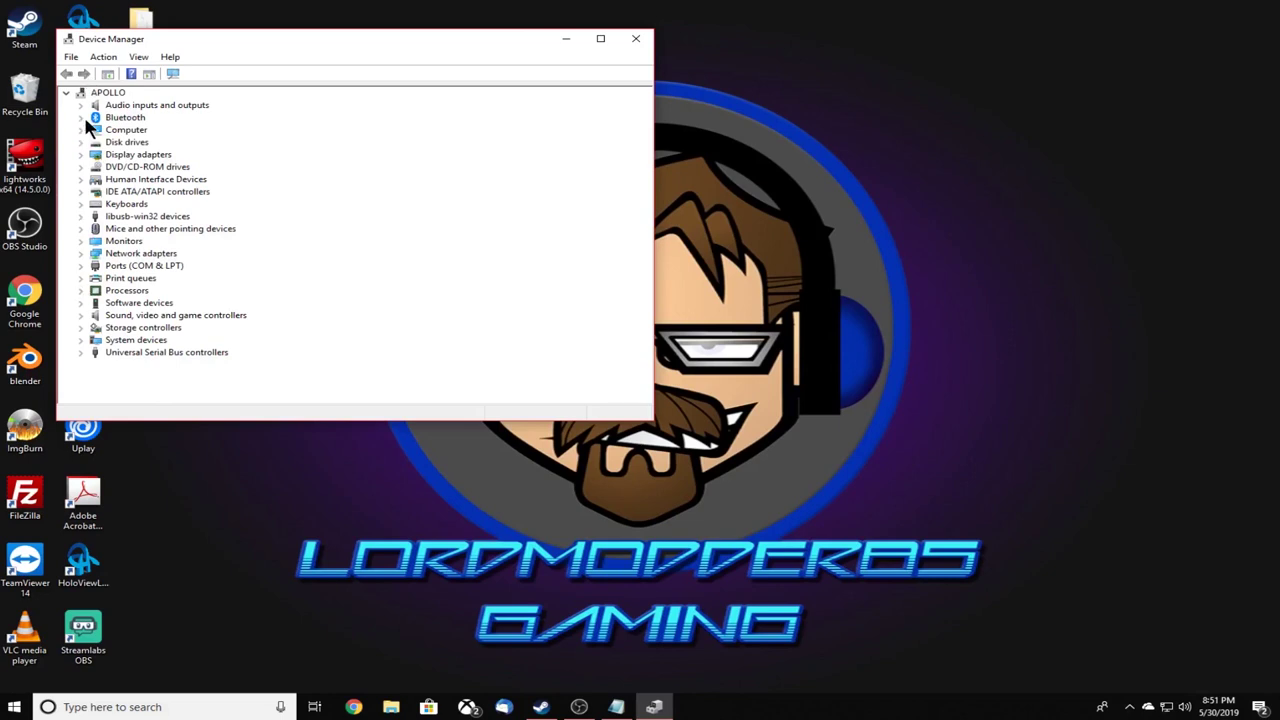
click(80, 117)
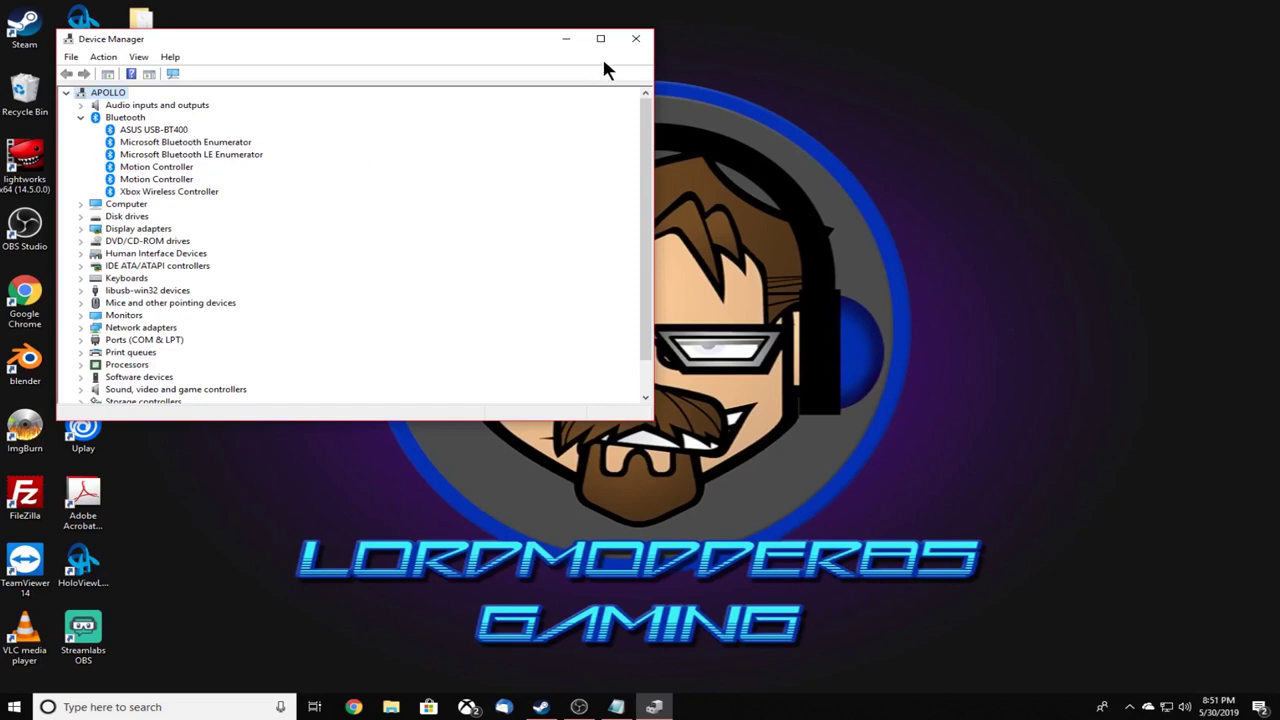
click(80, 118)
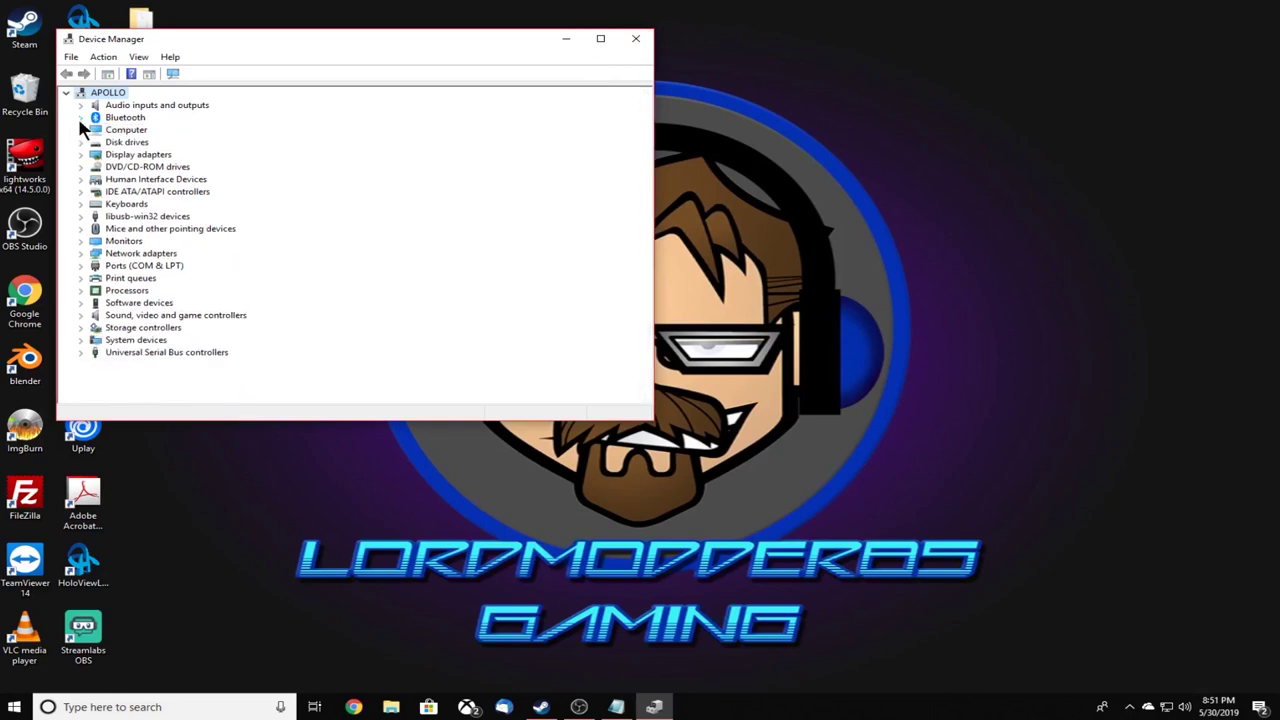
click(634, 40)
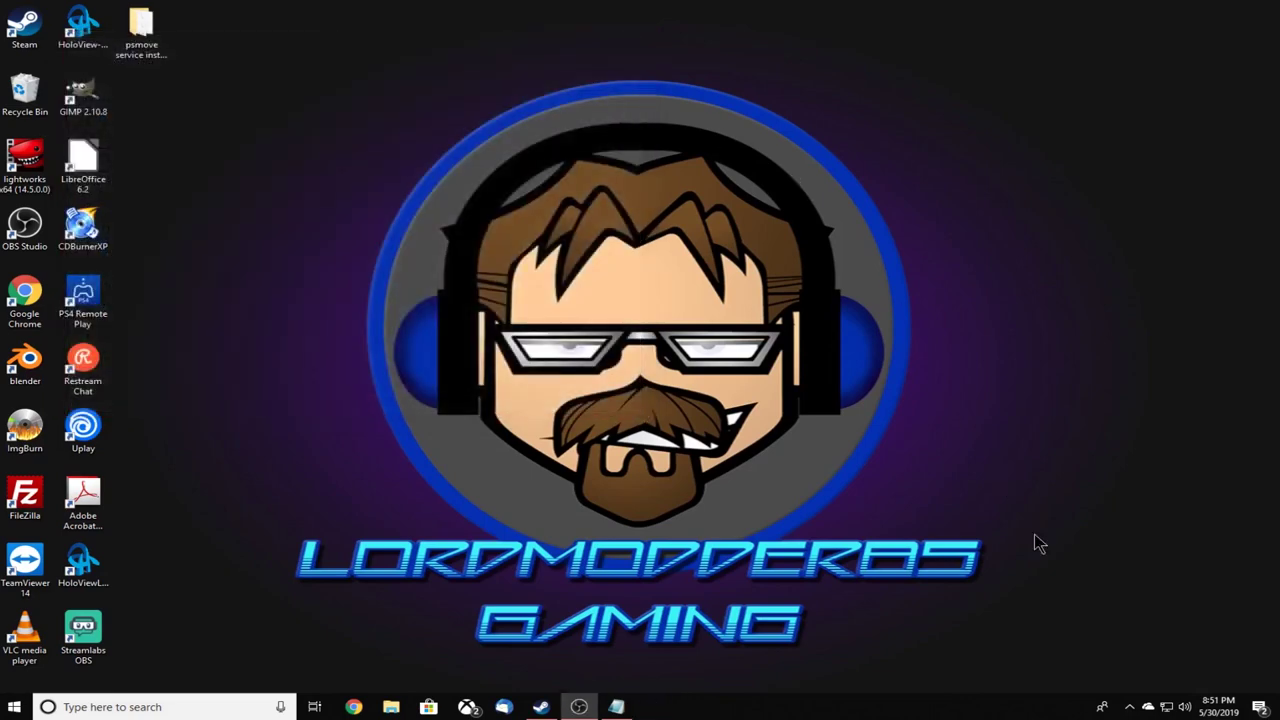
click(1131, 707)
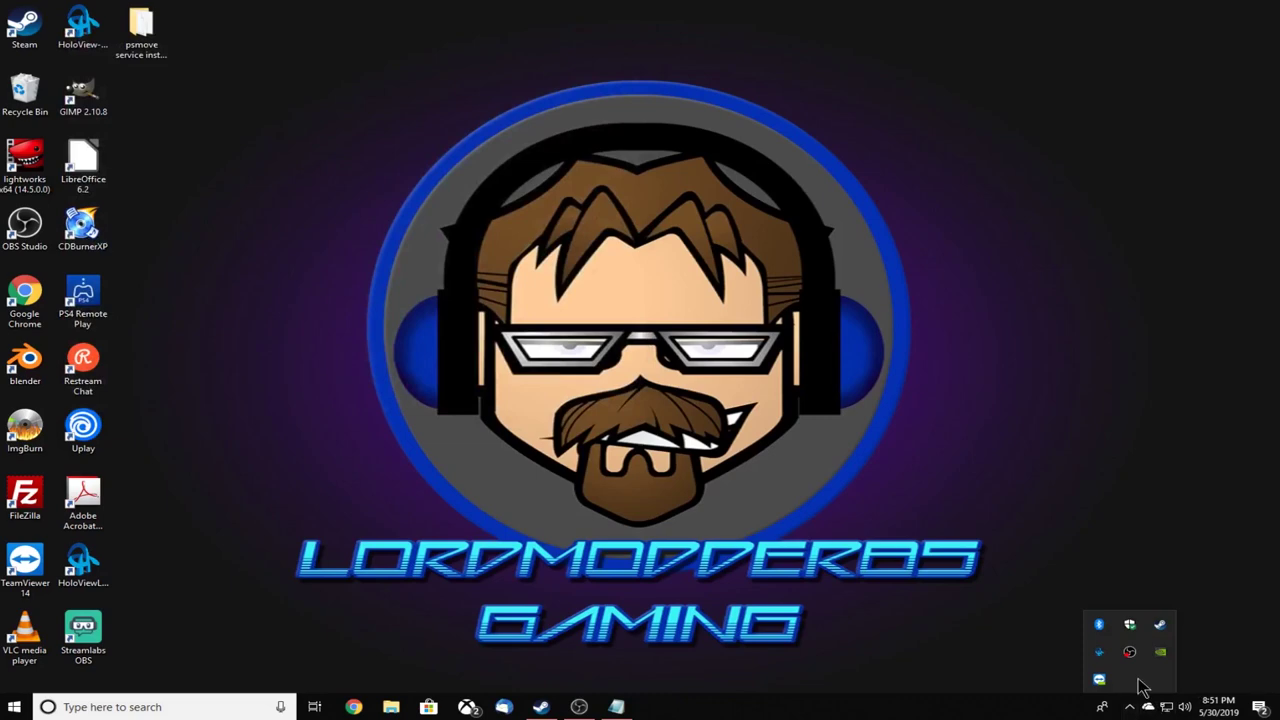
click(1091, 477)
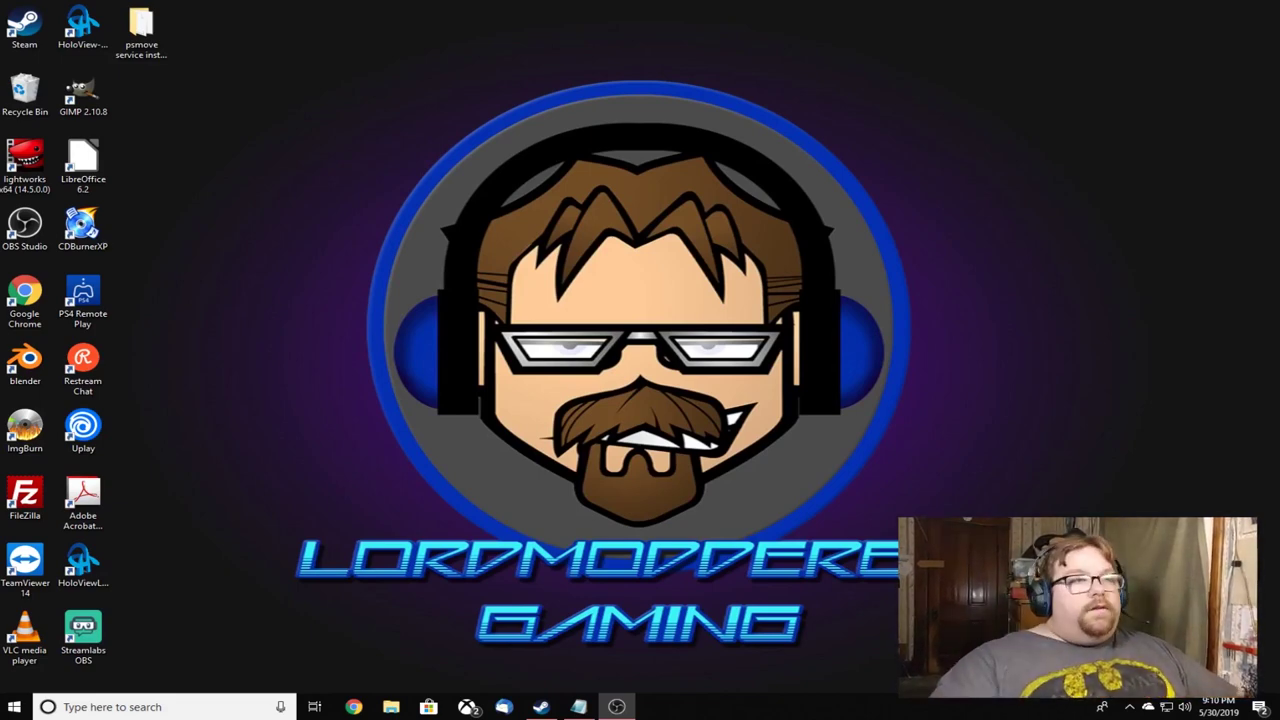
Start PSMoveService and connect the PSMove Config Tool to localhost on port 9512
click(14, 706)
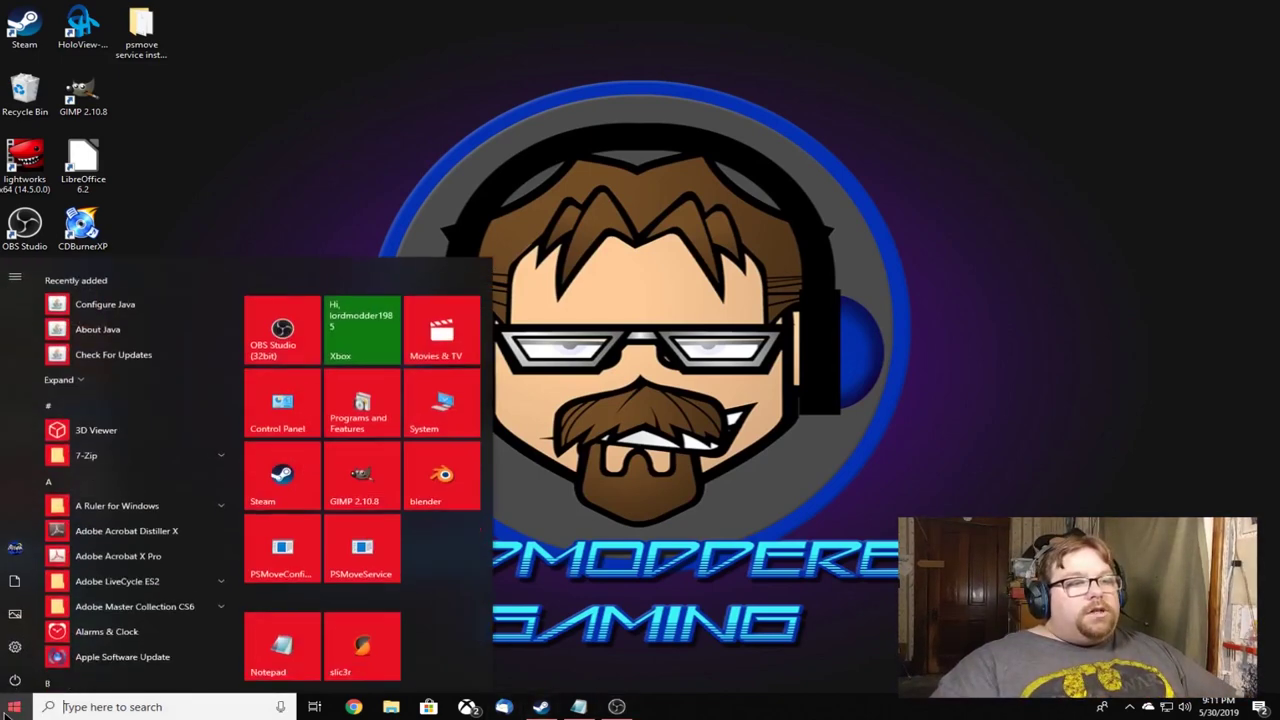
click(349, 560)
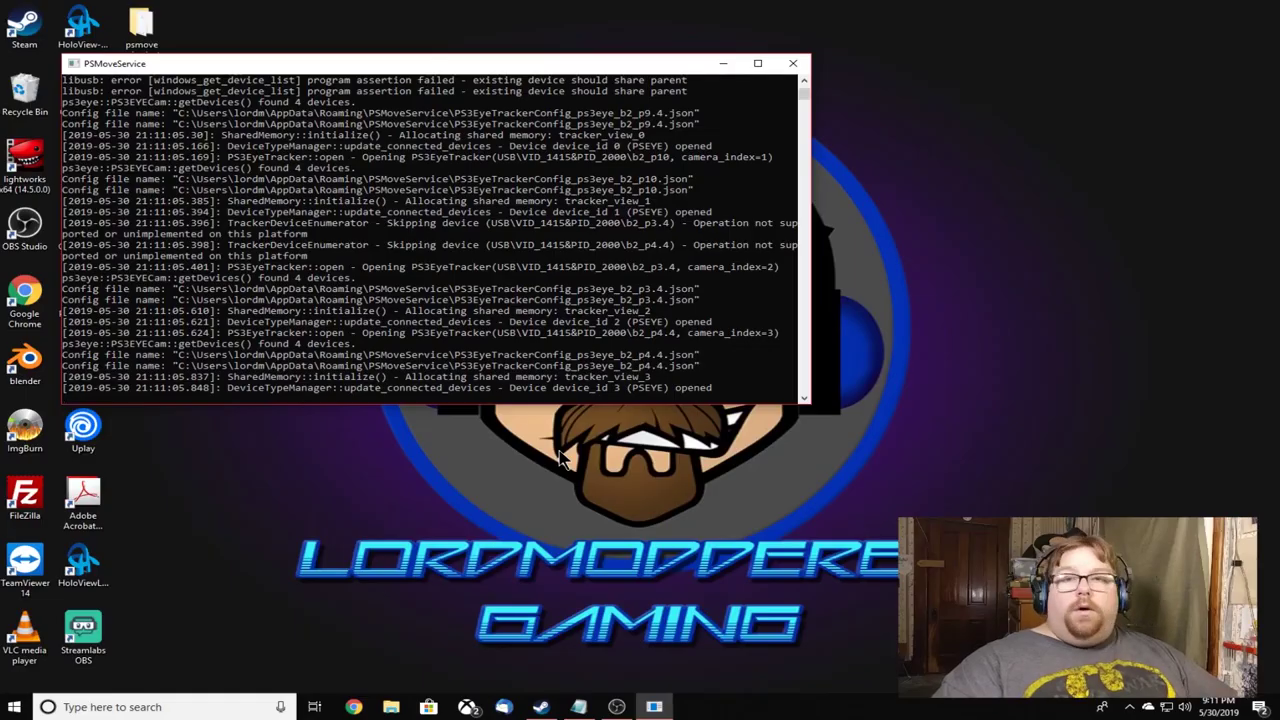
click(14, 706)
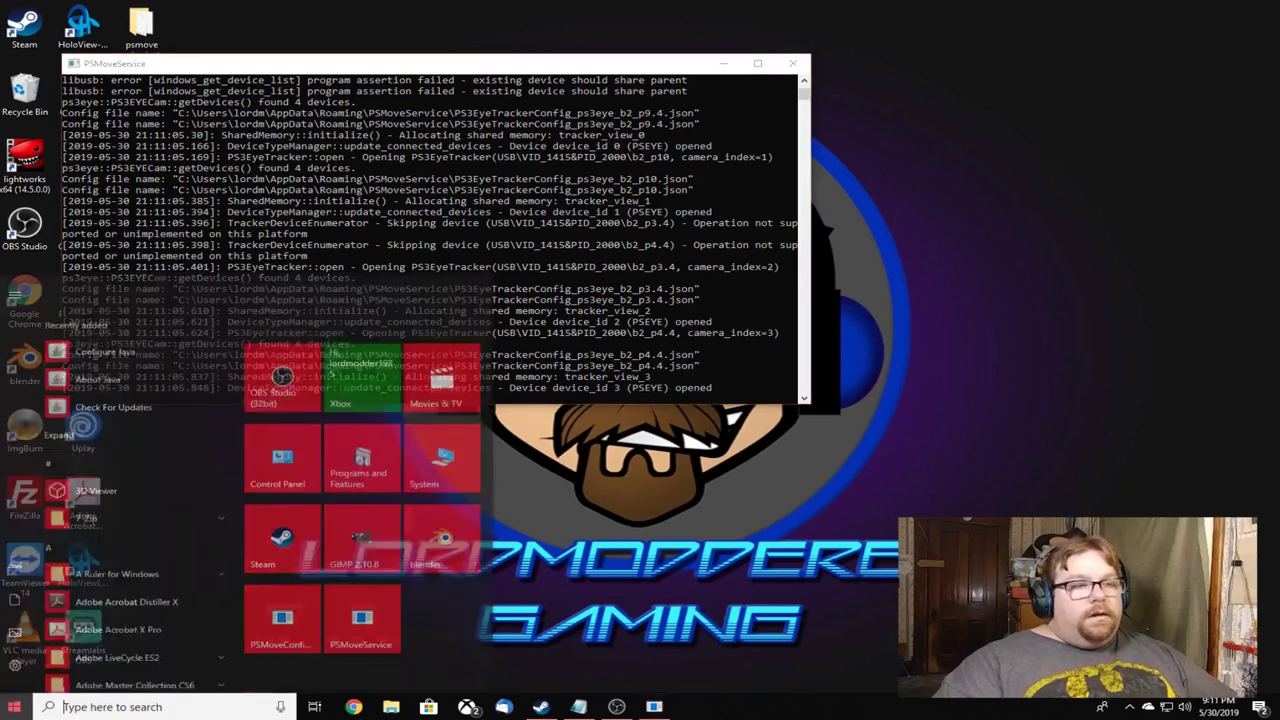
click(280, 535)
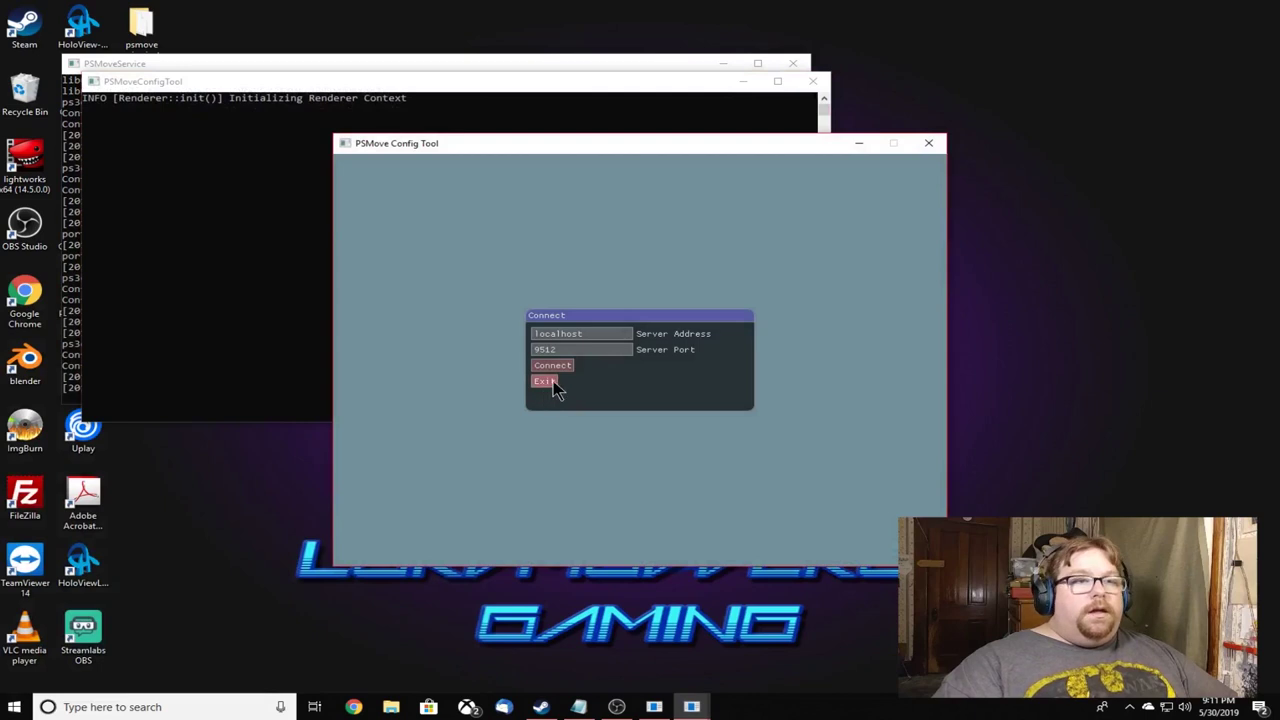
click(558, 366)
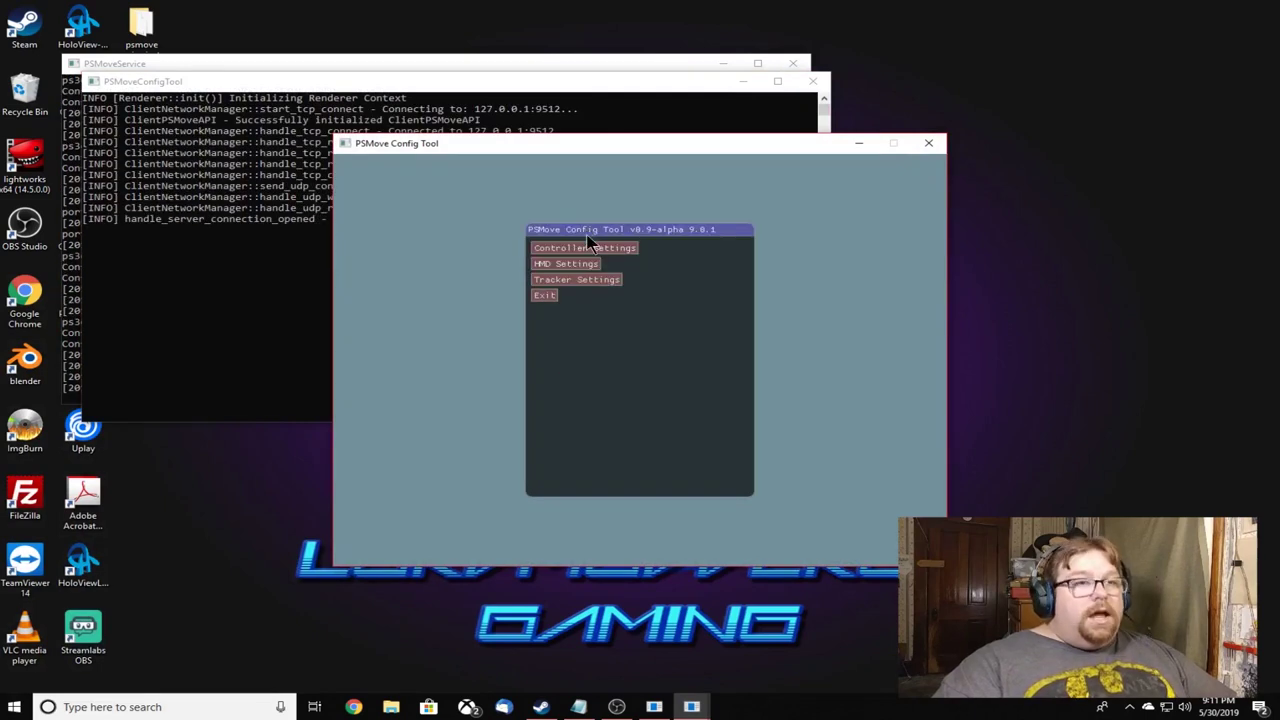
Pair both PS Move controllers with the host in the controller settings
click(588, 250)
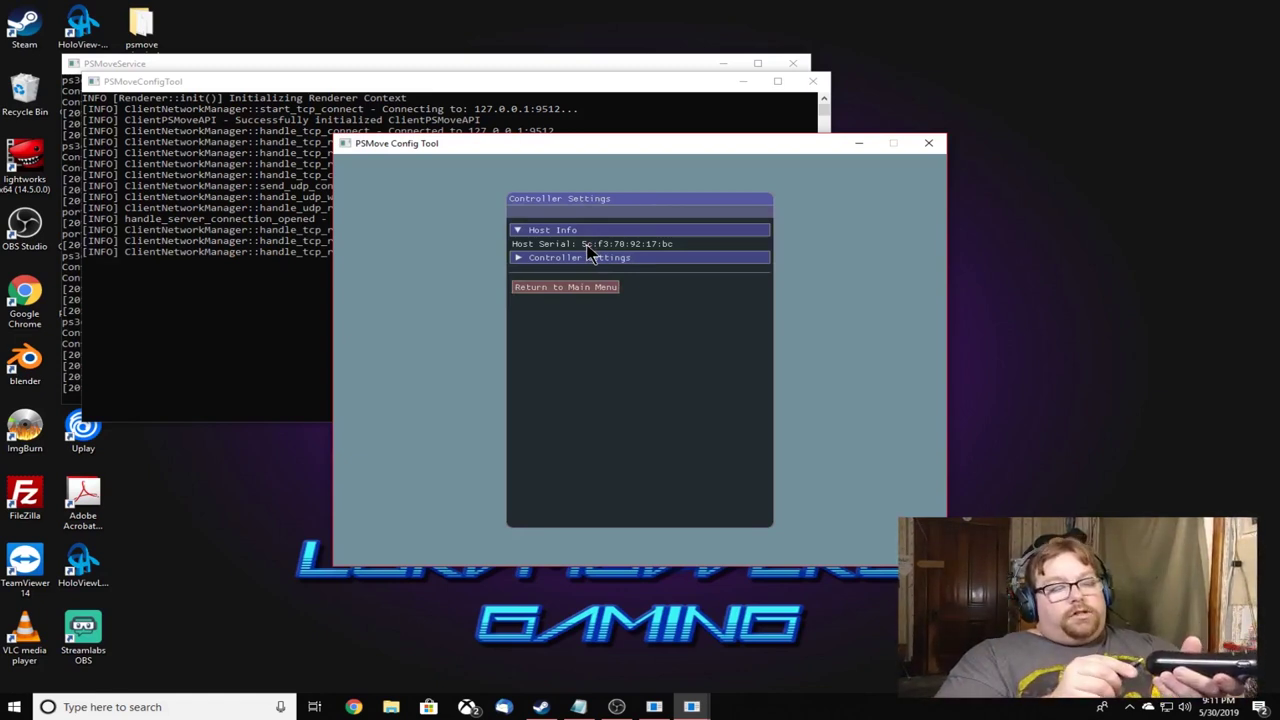
click(590, 257)
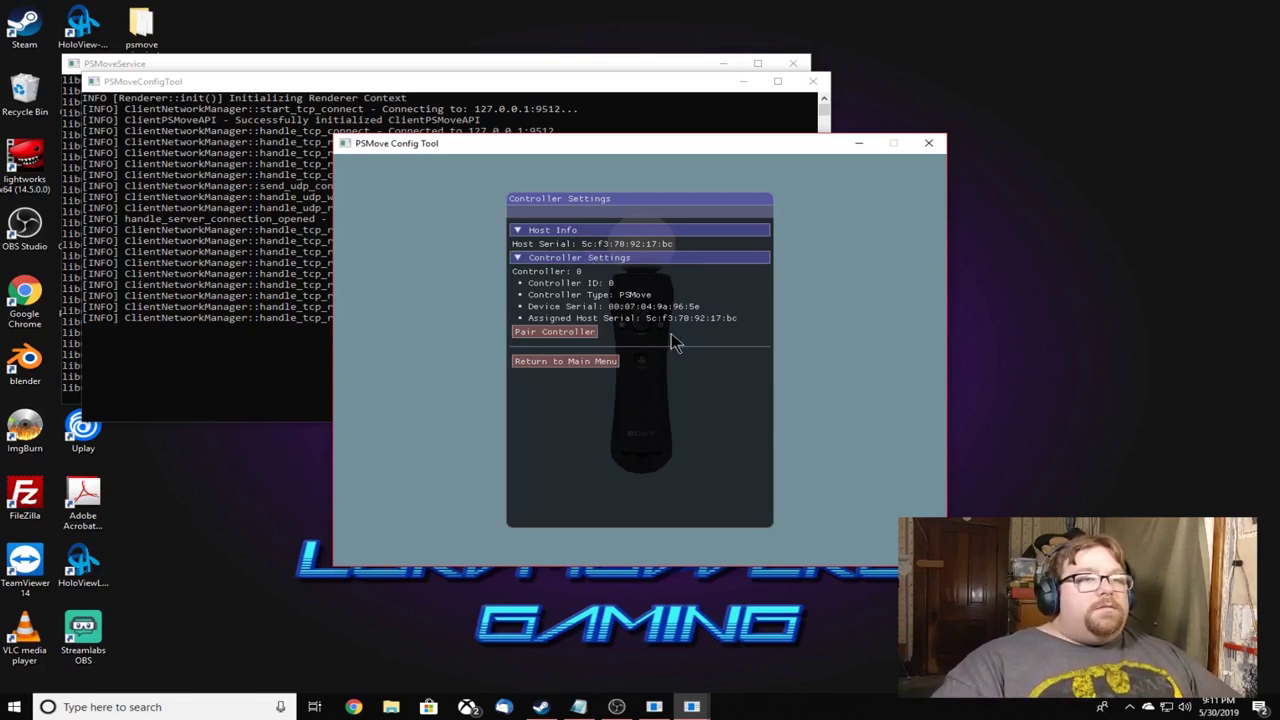
click(528, 333)
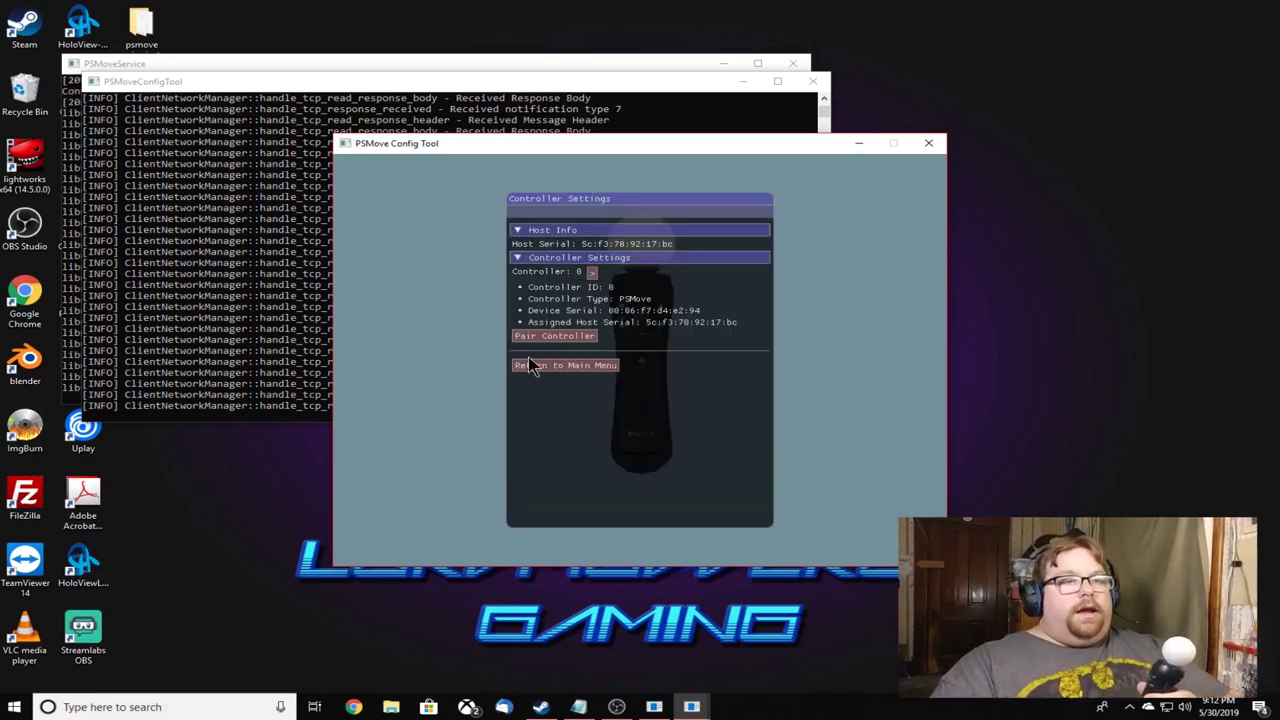
click(573, 337)
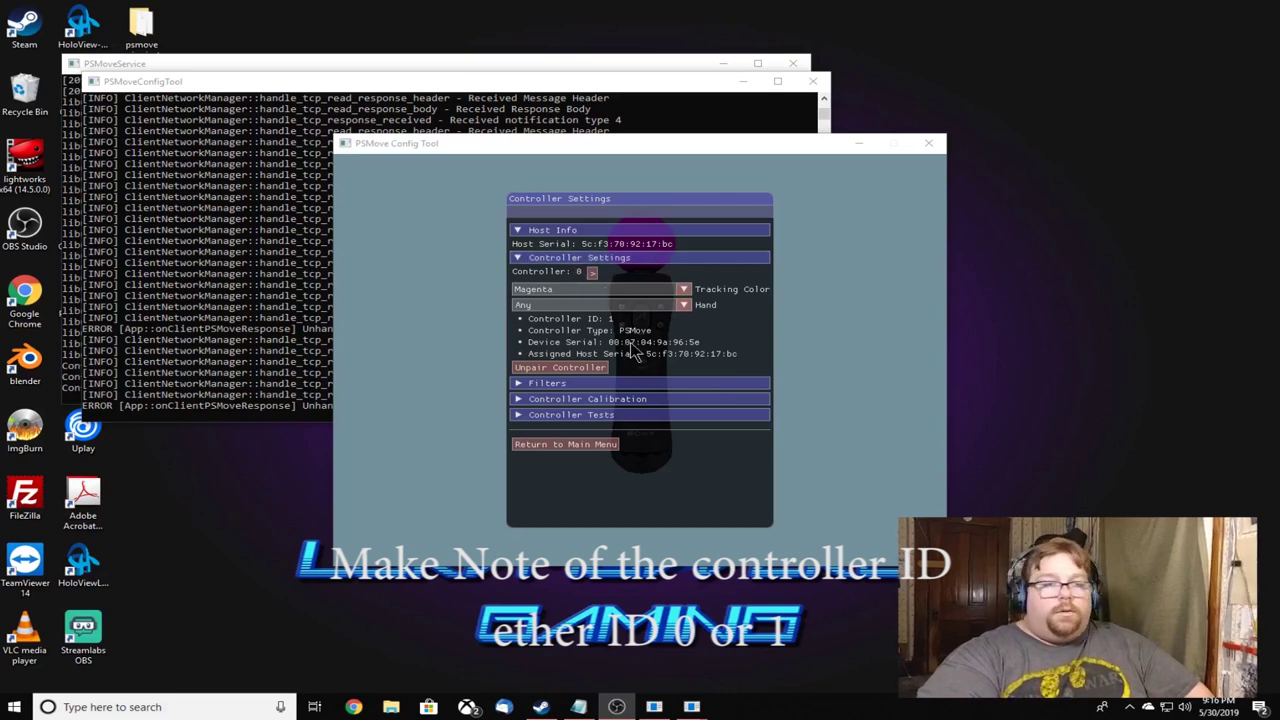
Calibrate the magnetometer of the Magenta controller with ID 1 using Least Squares Fit
click(521, 397)
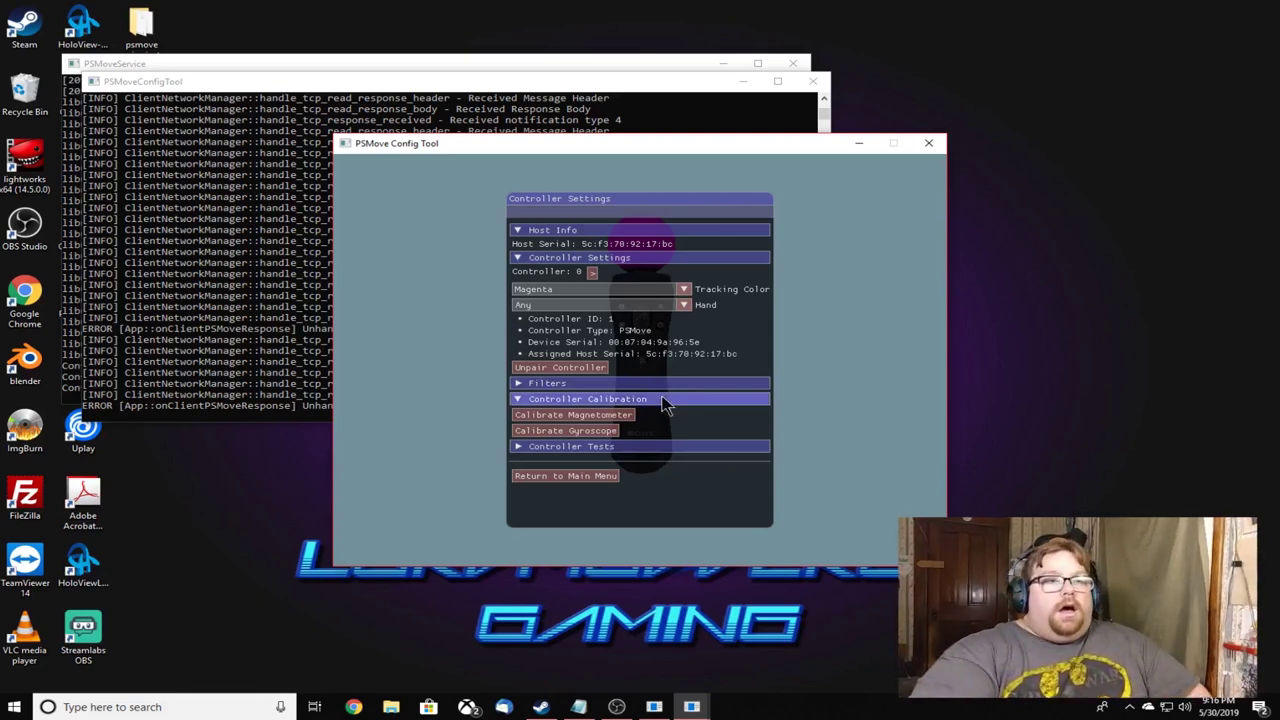
click(561, 425)
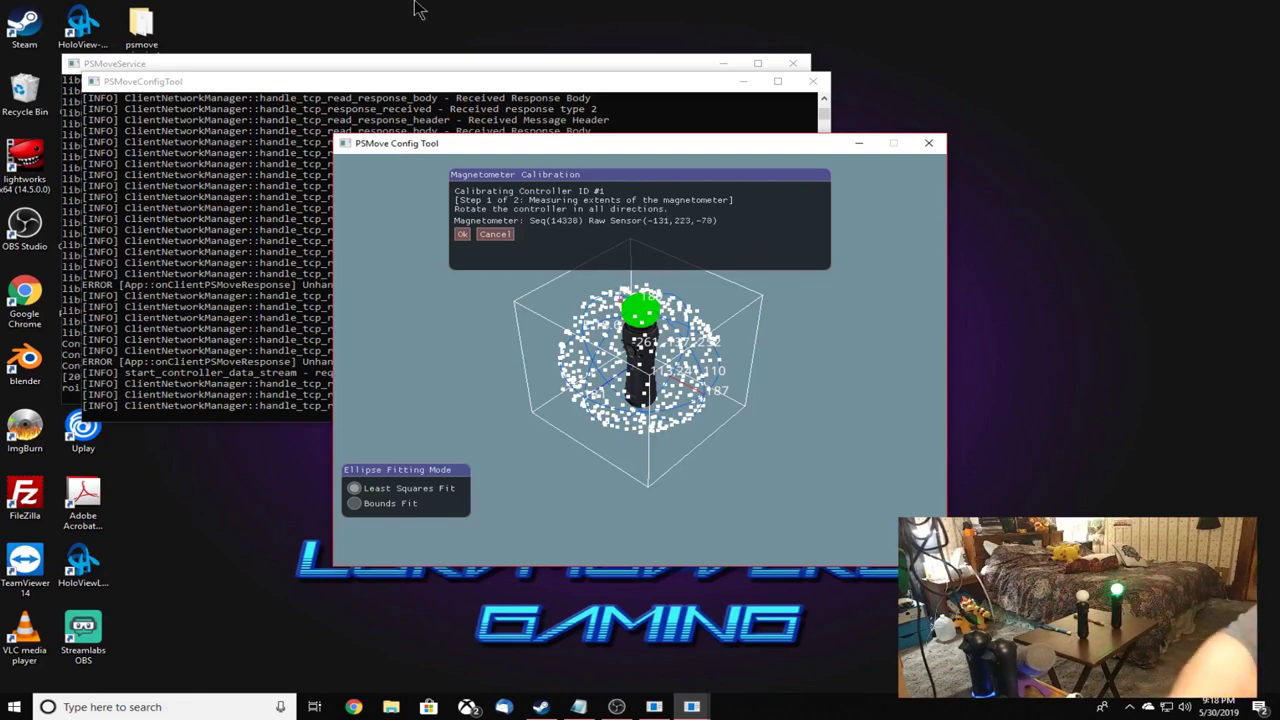
click(460, 234)
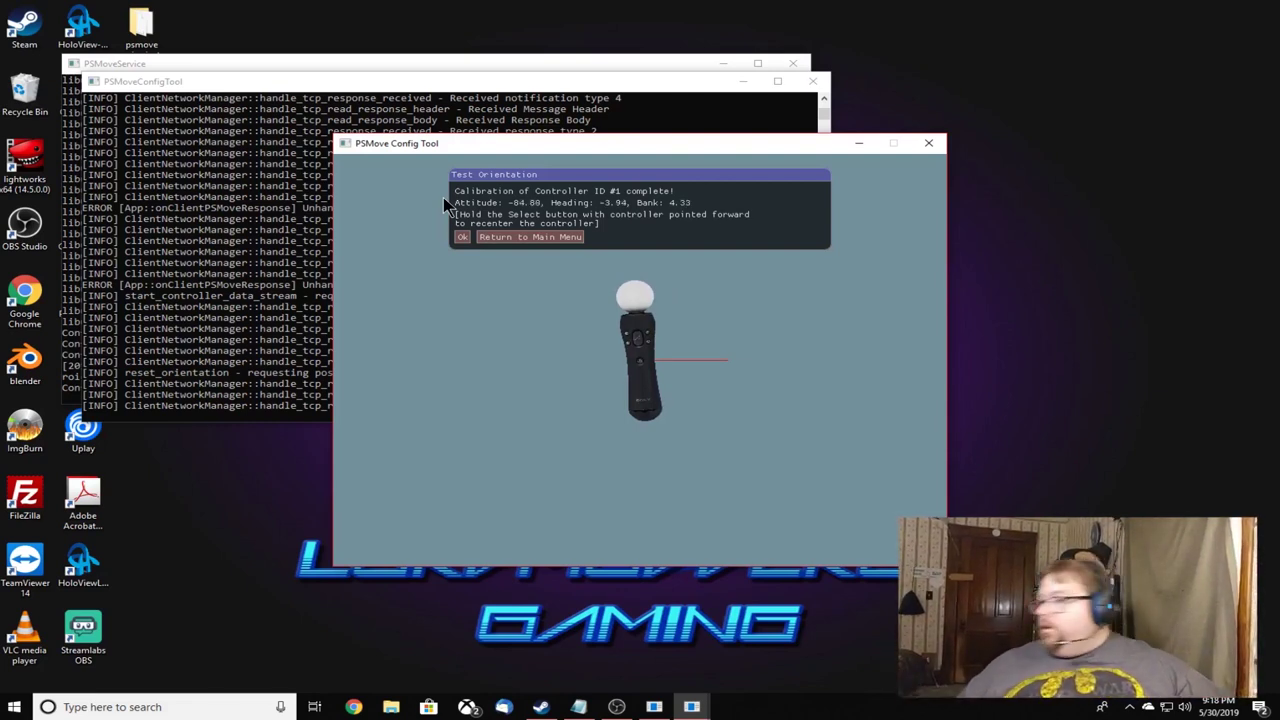
click(461, 237)
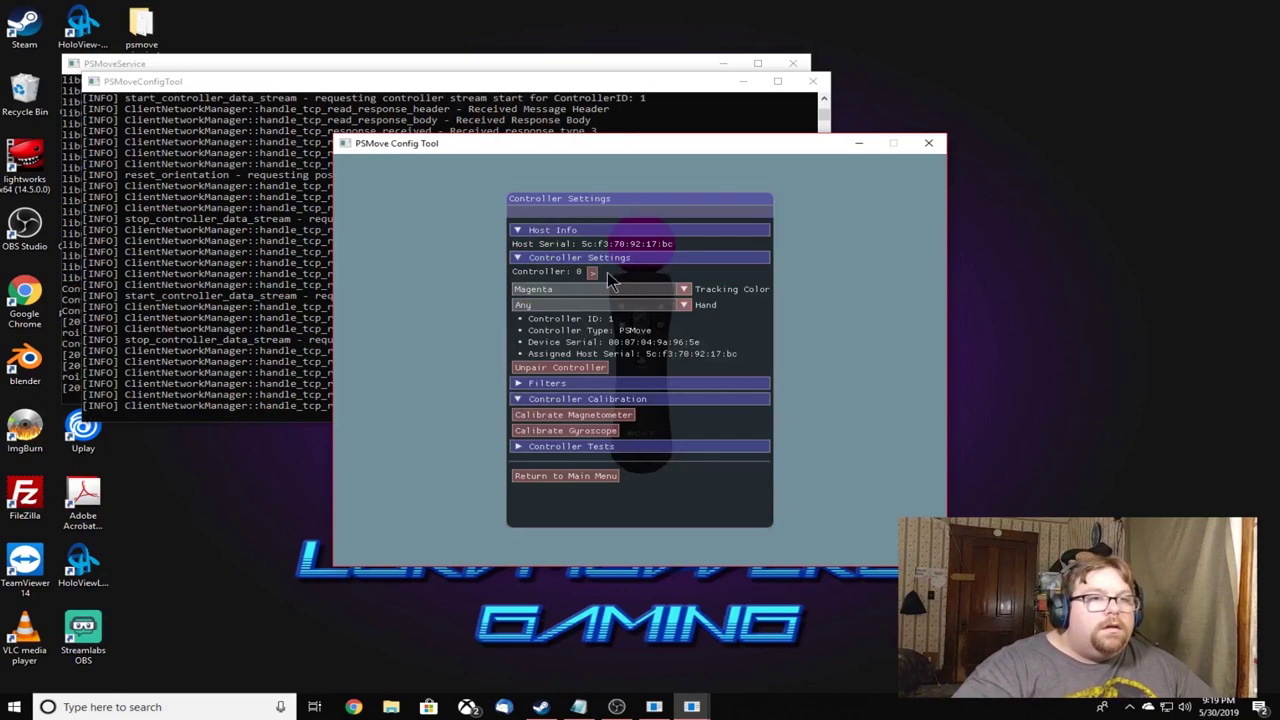
Calibrate the magnetometer of the controller with ID 2 using Least Squares Fit
click(598, 413)
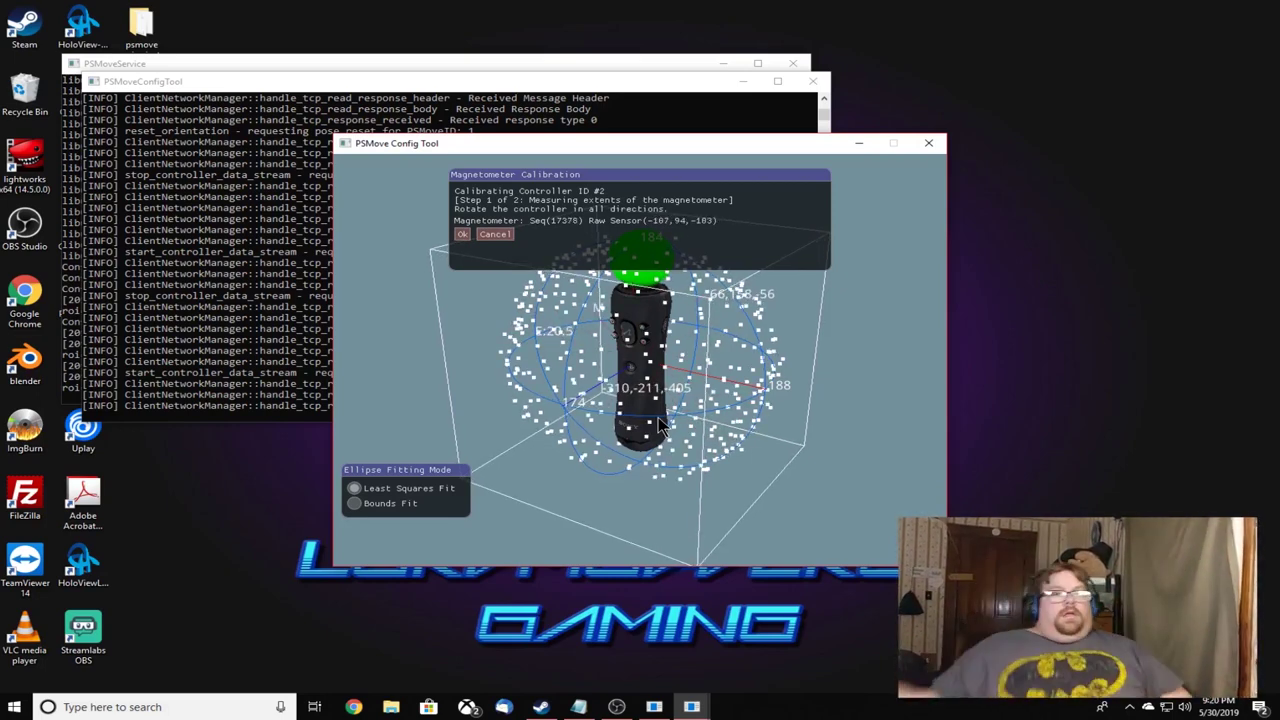
click(461, 236)
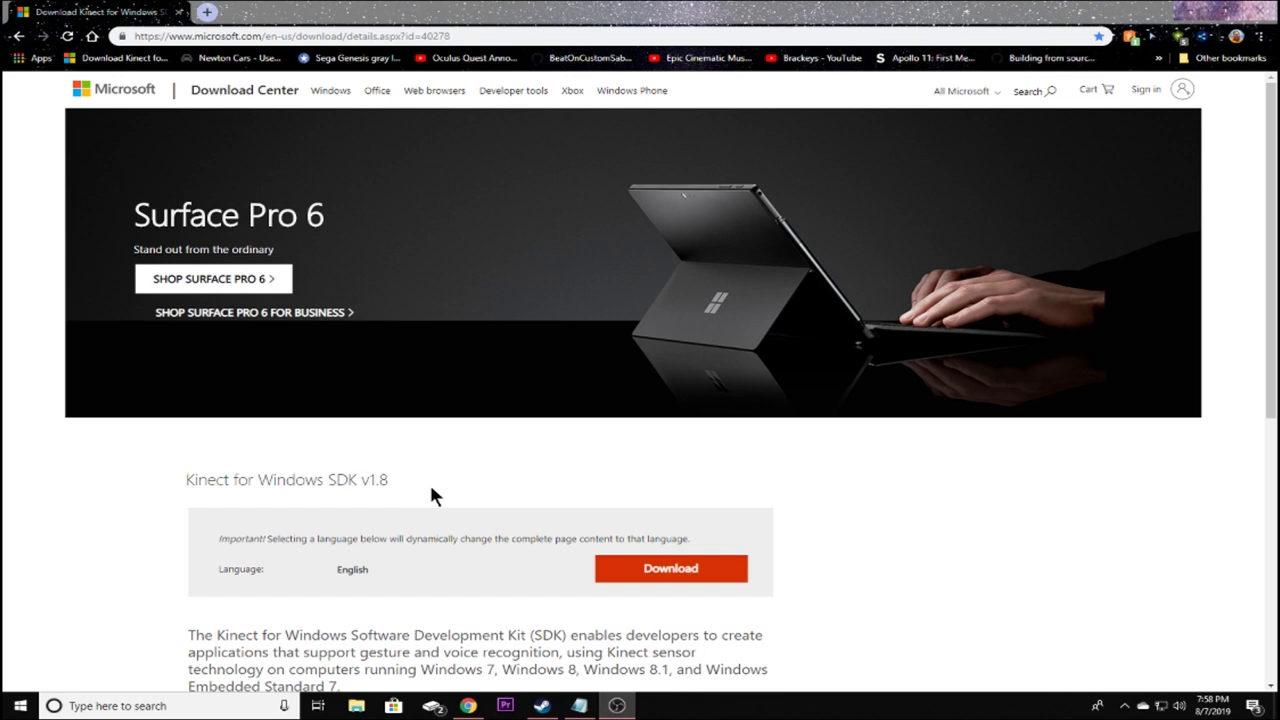
Download the English Kinect for Windows SDK v1.8 installer, KinectSDK-v1.8-Setup.exe, to the Desktop
click(675, 568)
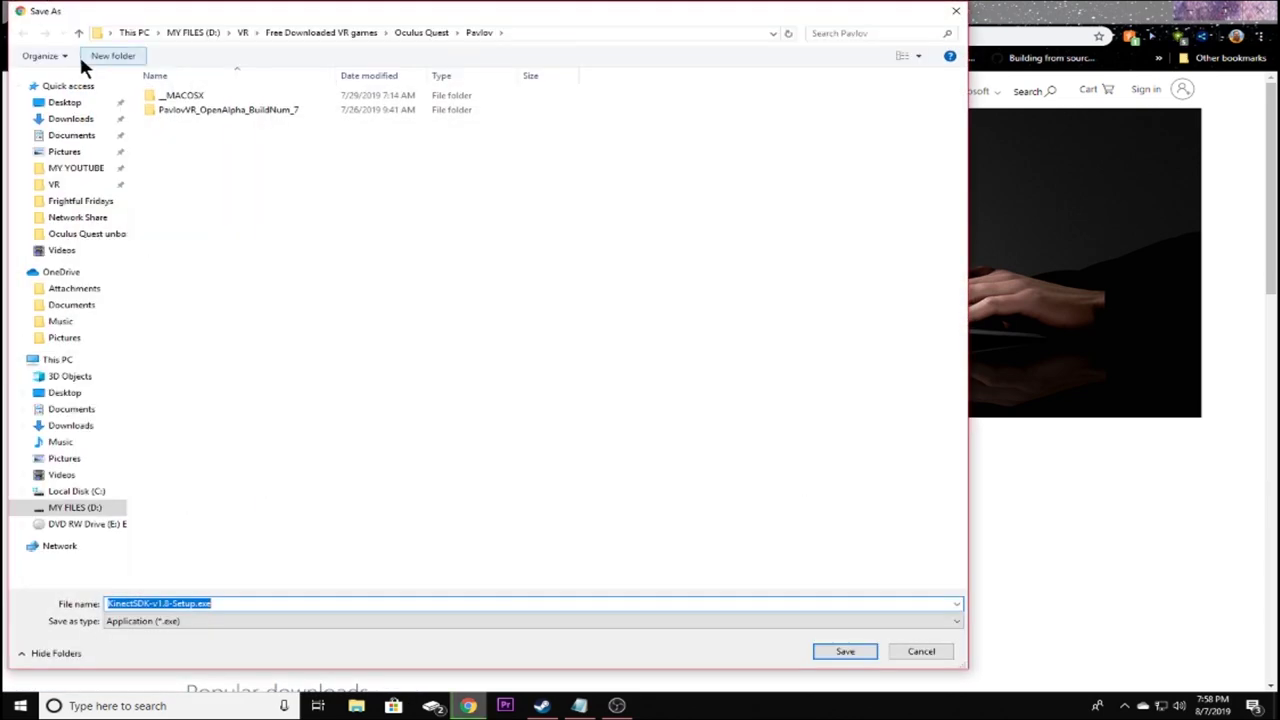
click(64, 102)
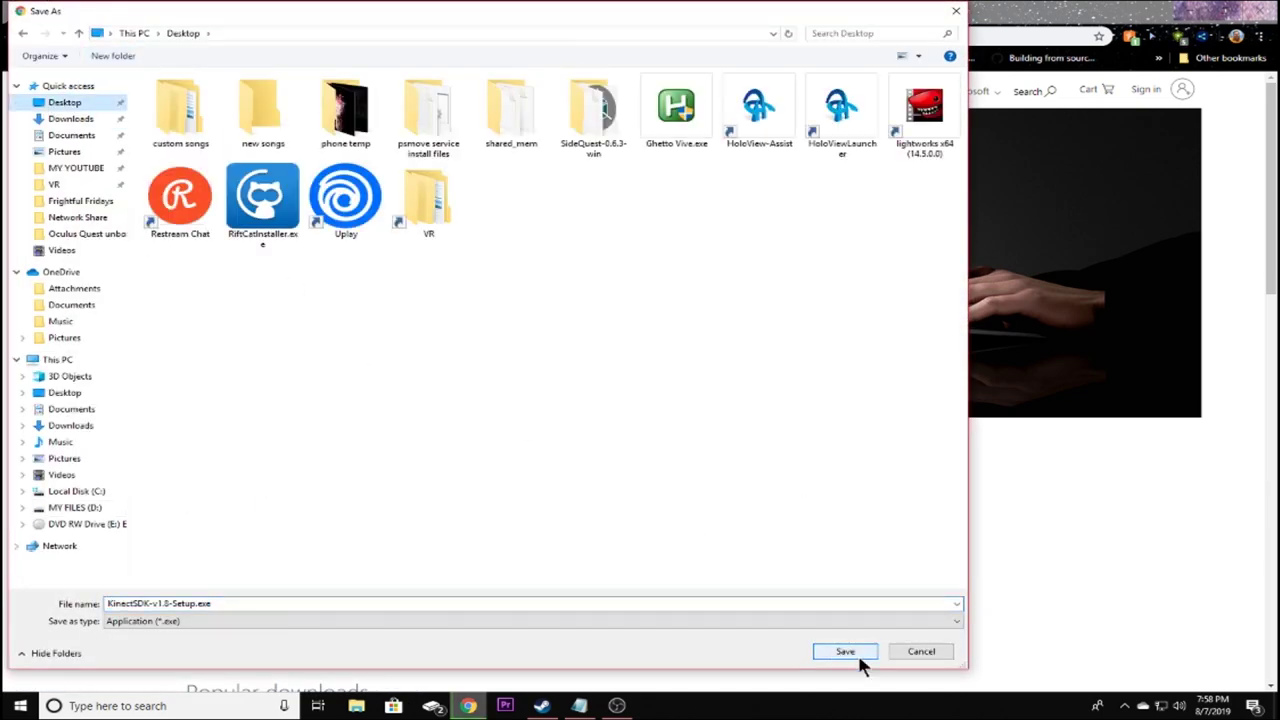
click(846, 651)
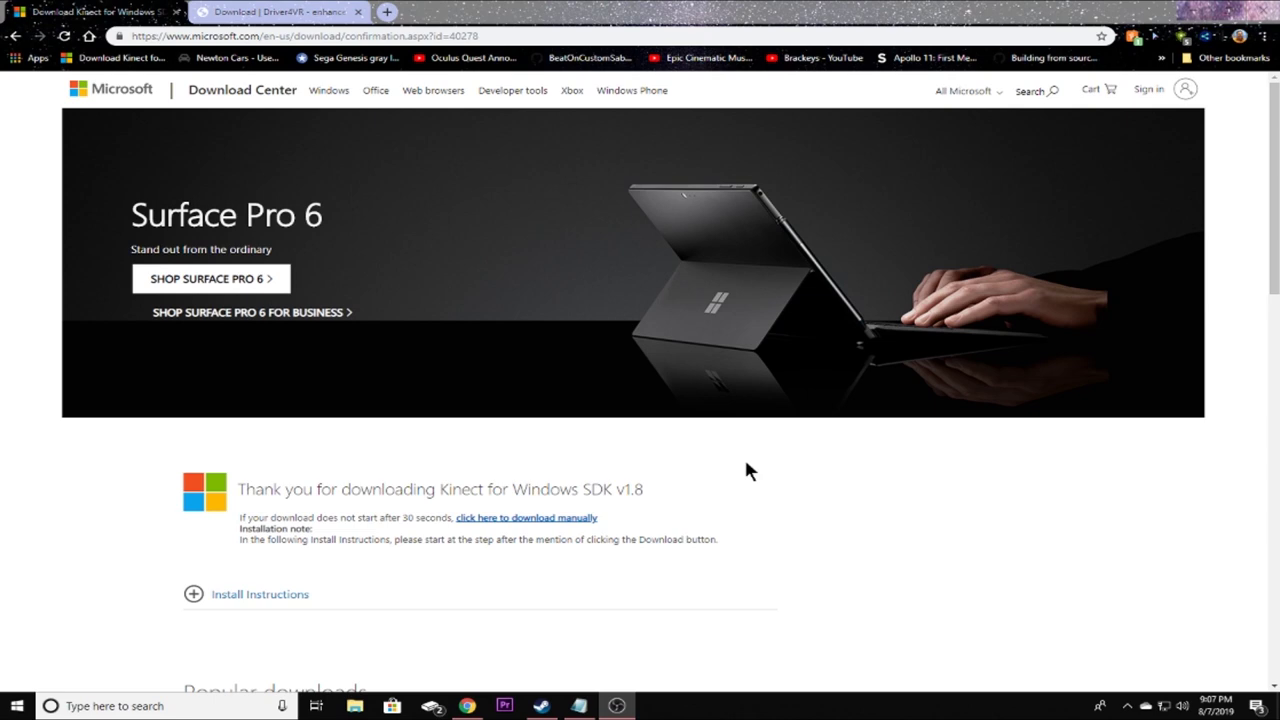
Bring up the Driver4VR download page in the browser
click(245, 11)
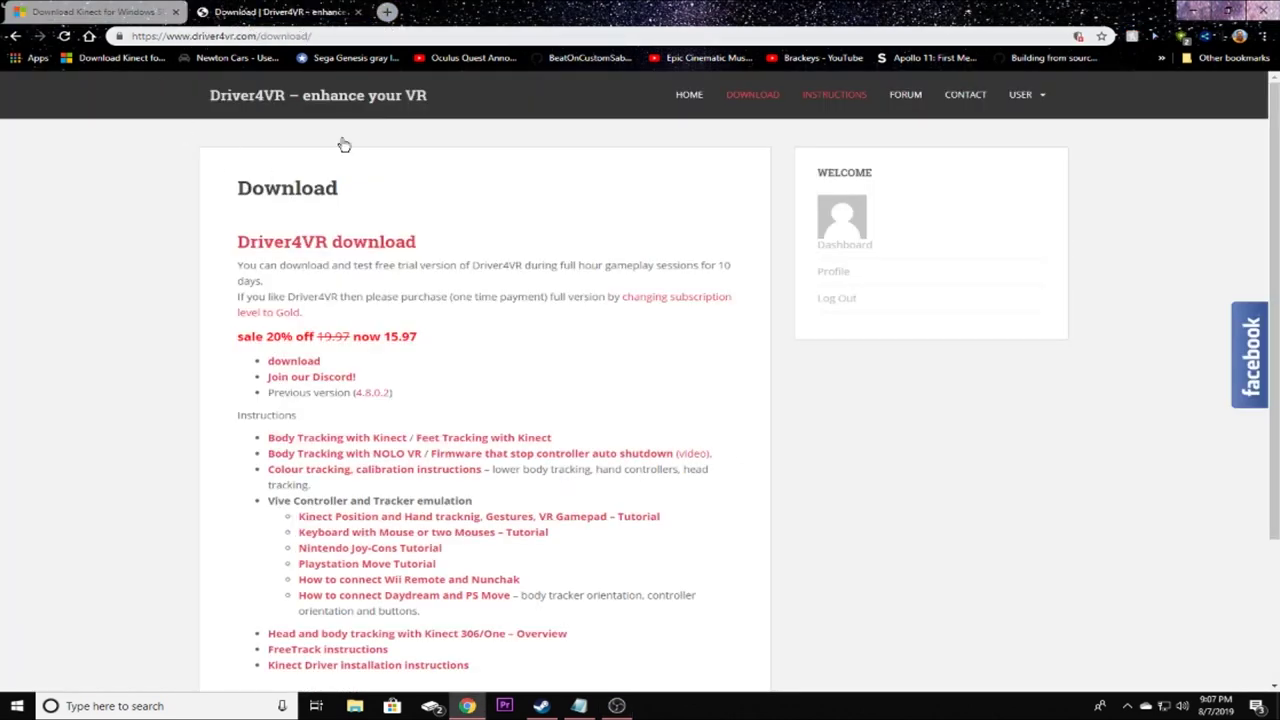
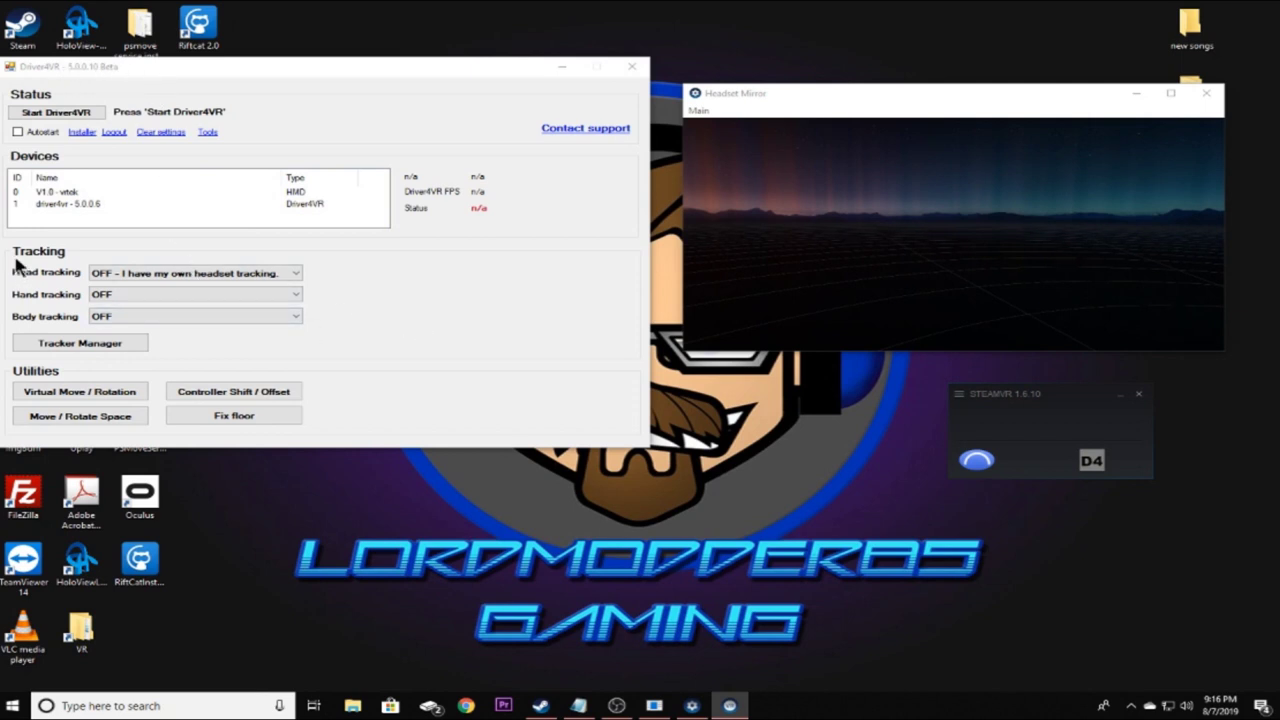
Set head tracking to Kinect: Skeleton and hand tracking to PSMoveService with Kinect in Driver4VR
click(98, 283)
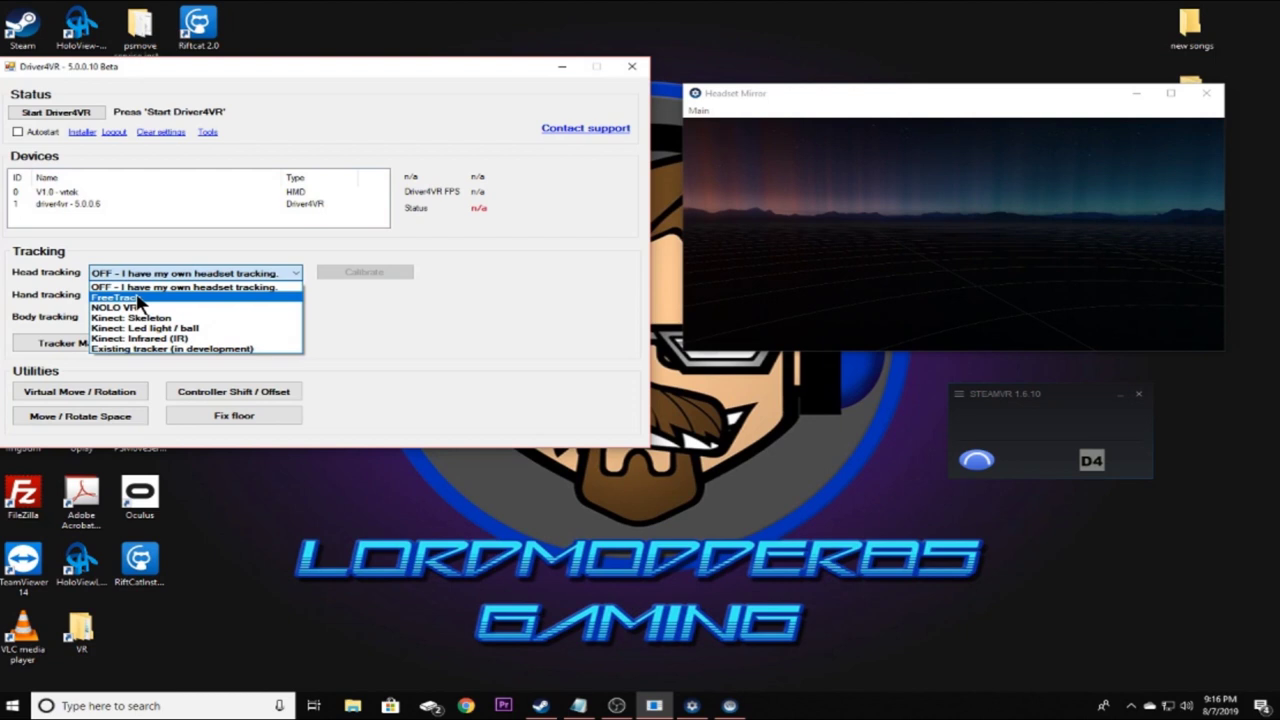
click(143, 320)
click(158, 275)
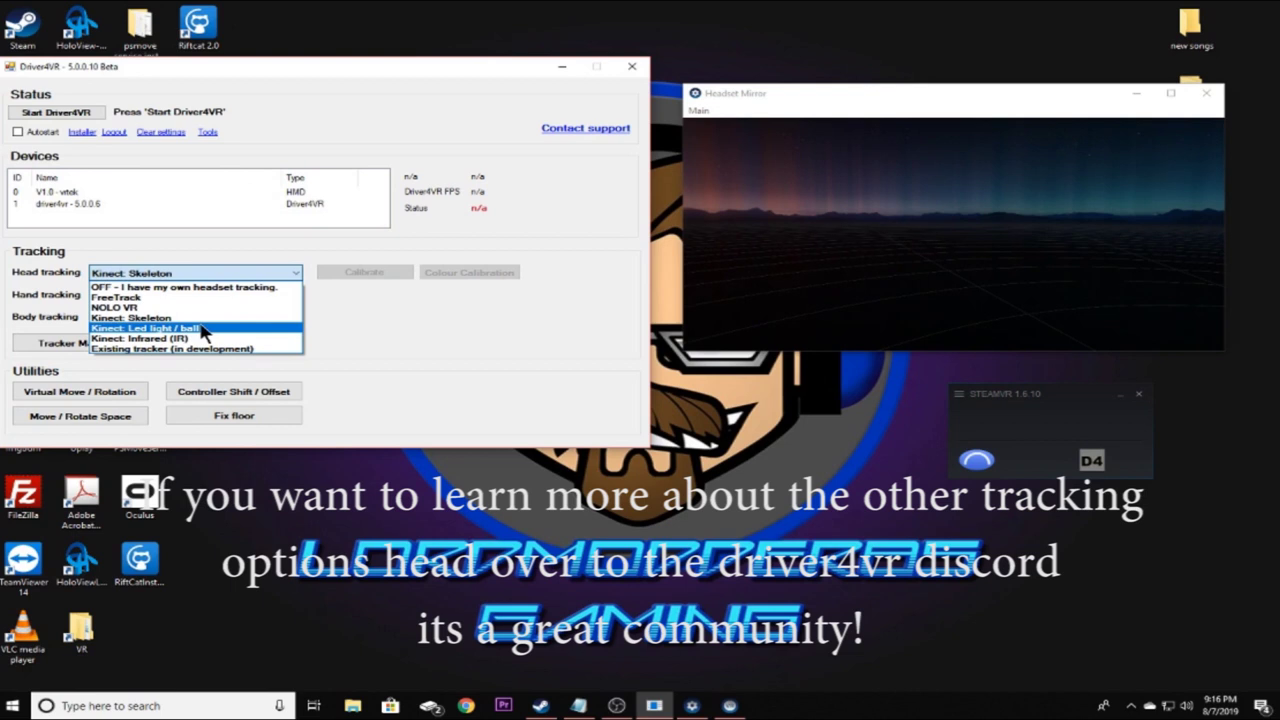
click(140, 318)
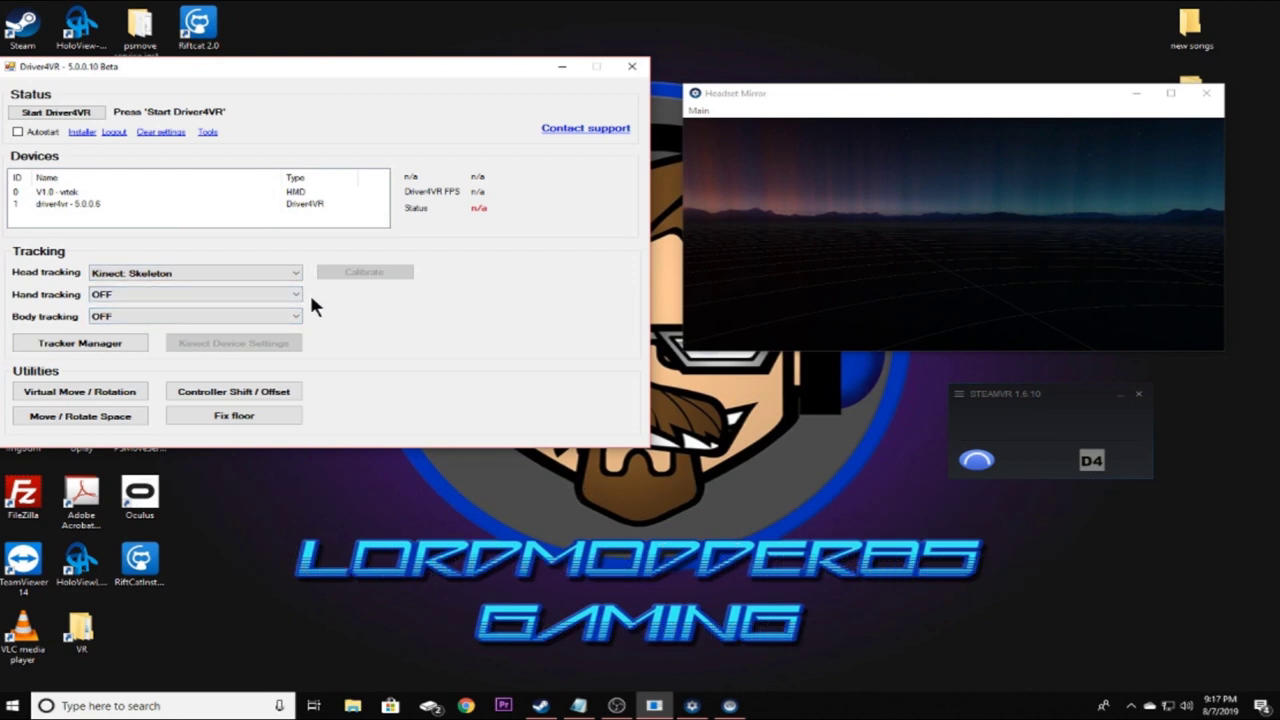
click(127, 300)
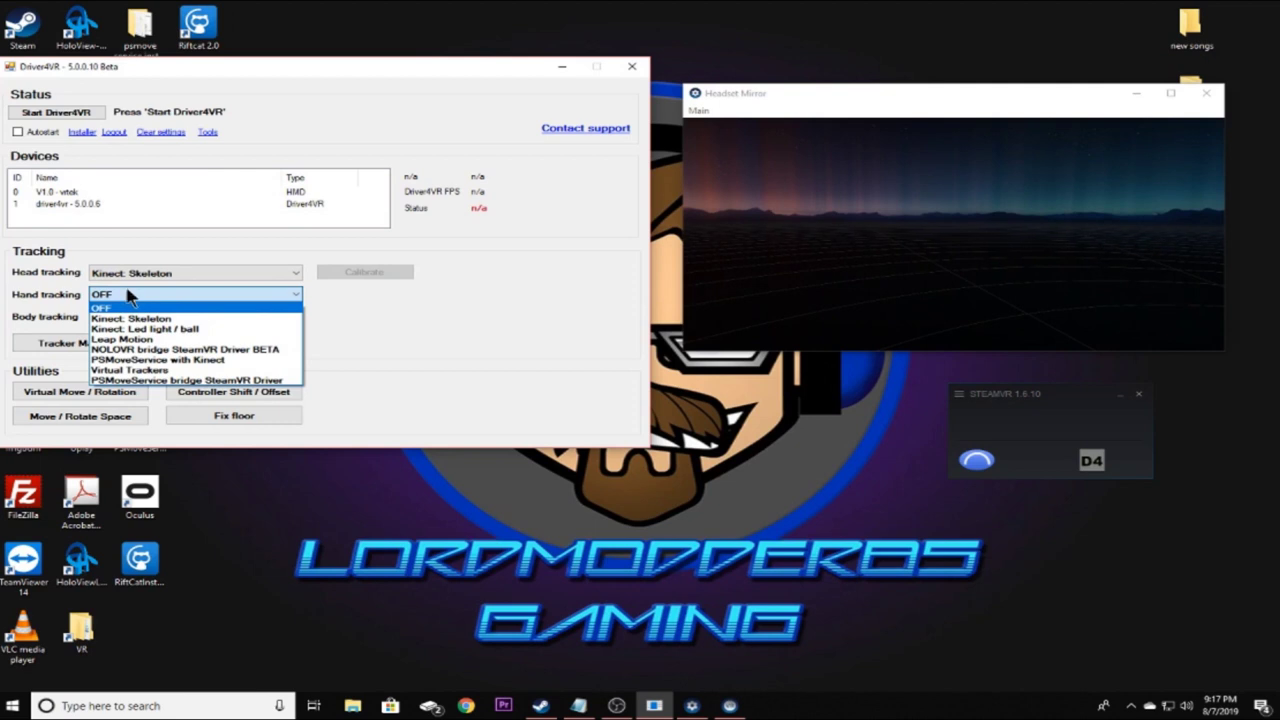
click(152, 360)
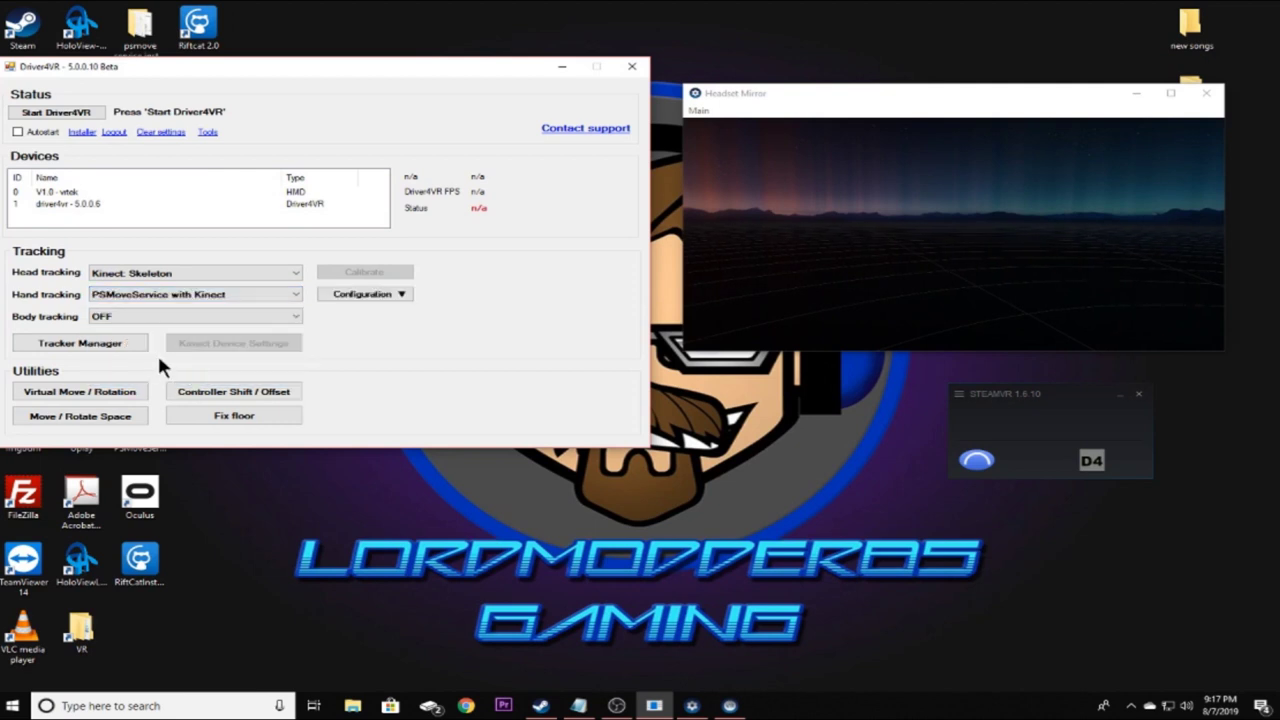
Review the responsiveness and controller mode settings in the hand tracking configuration, and close them
click(368, 300)
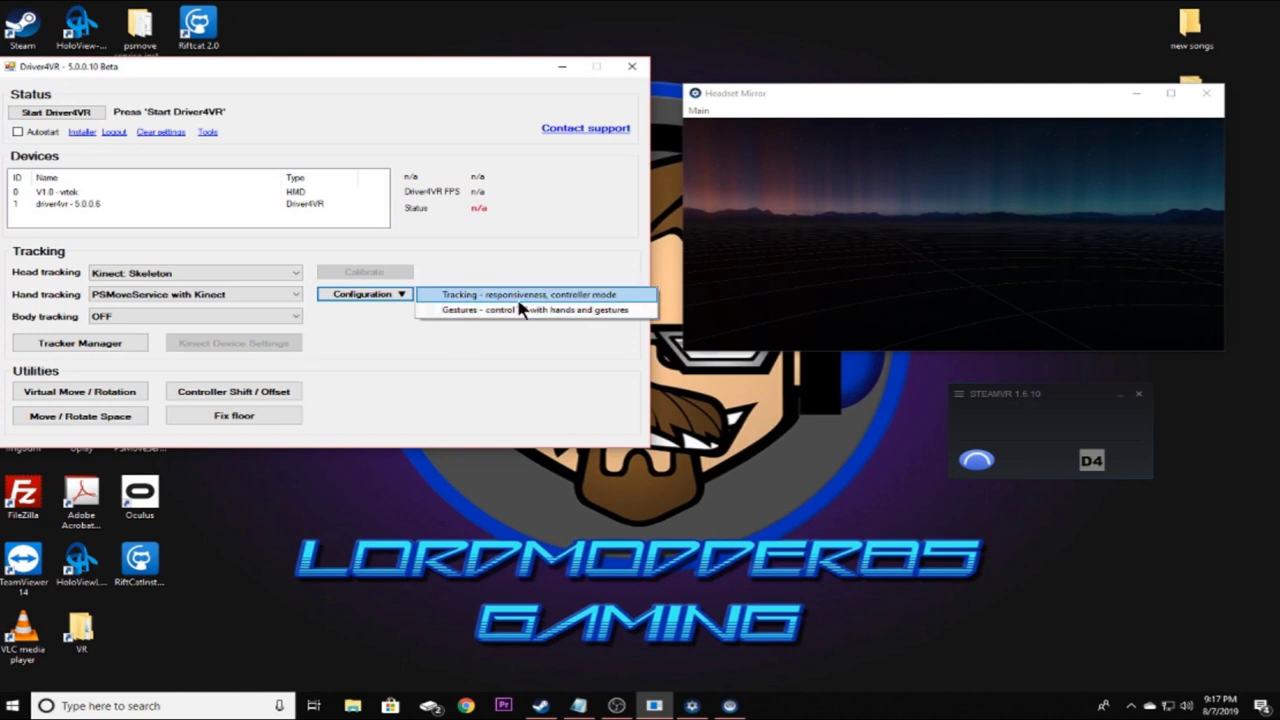
click(447, 298)
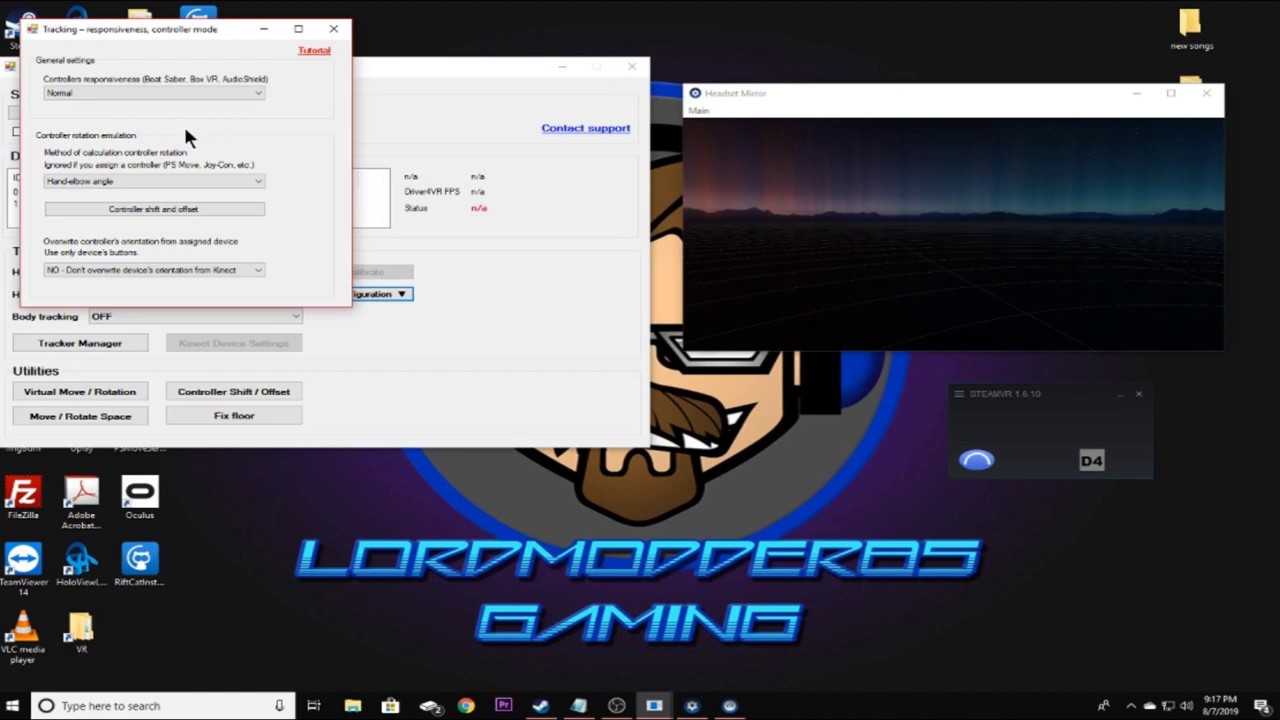
click(336, 34)
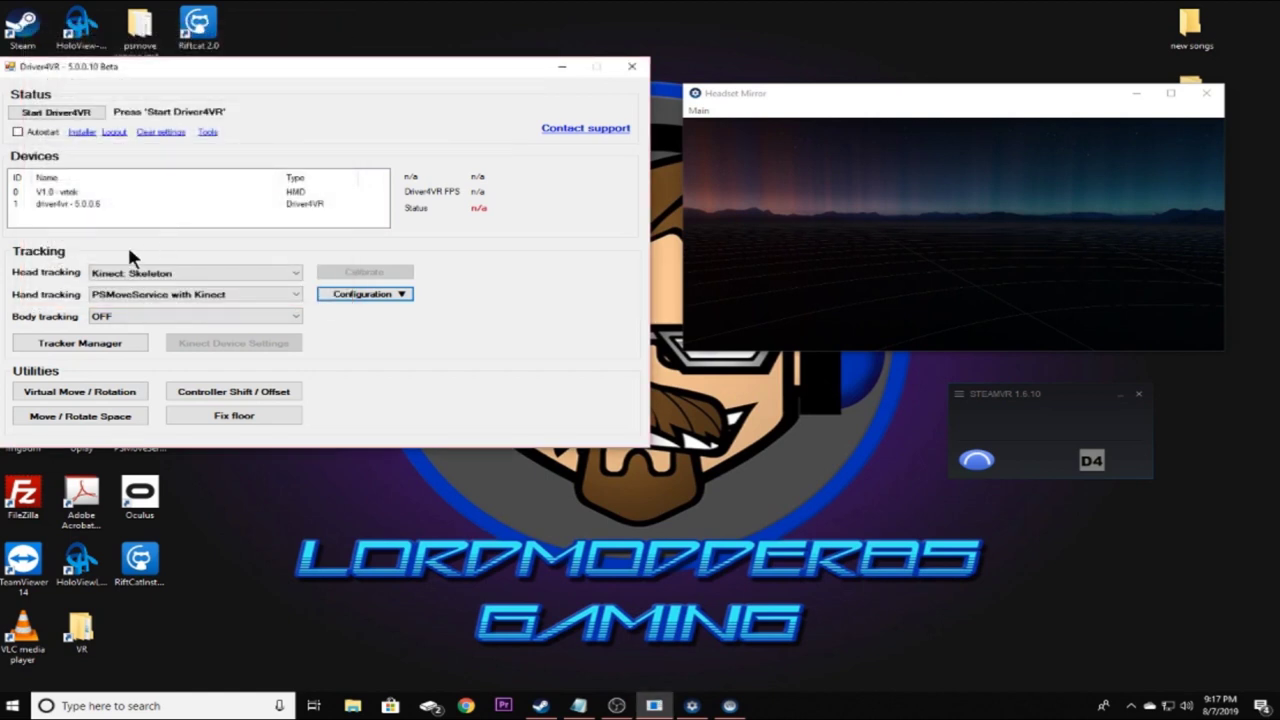
click(82, 344)
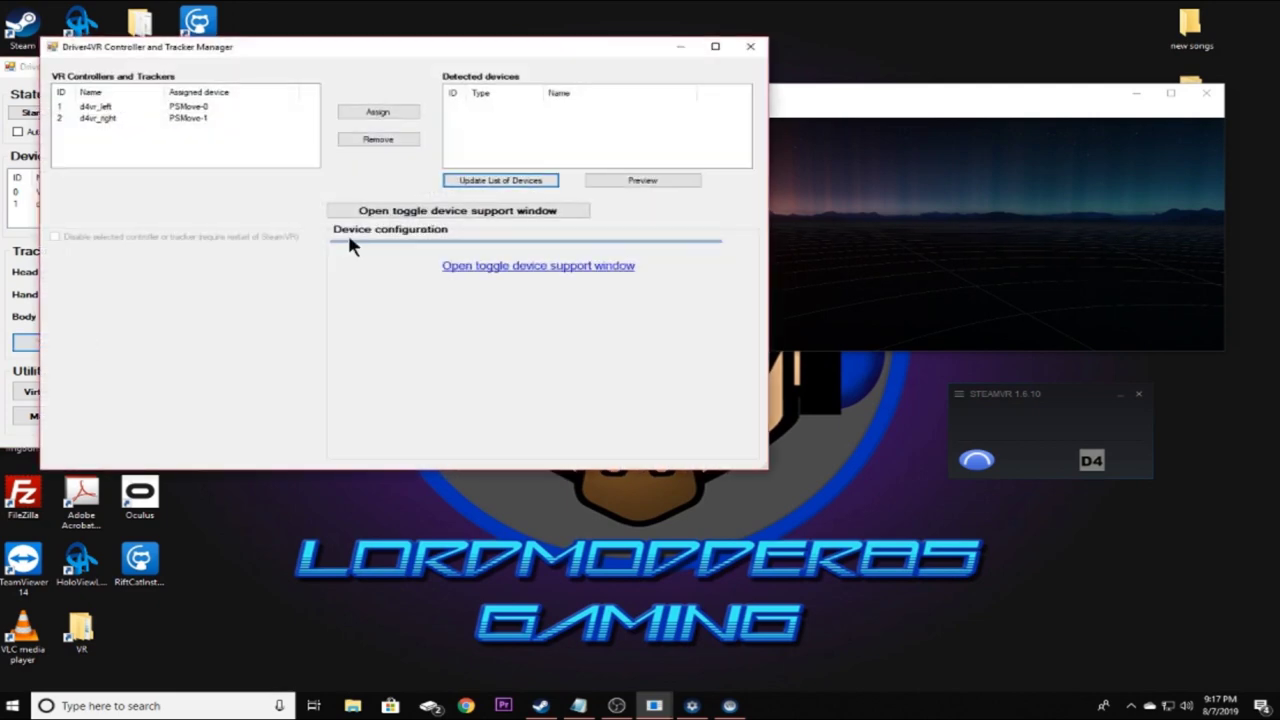
click(397, 212)
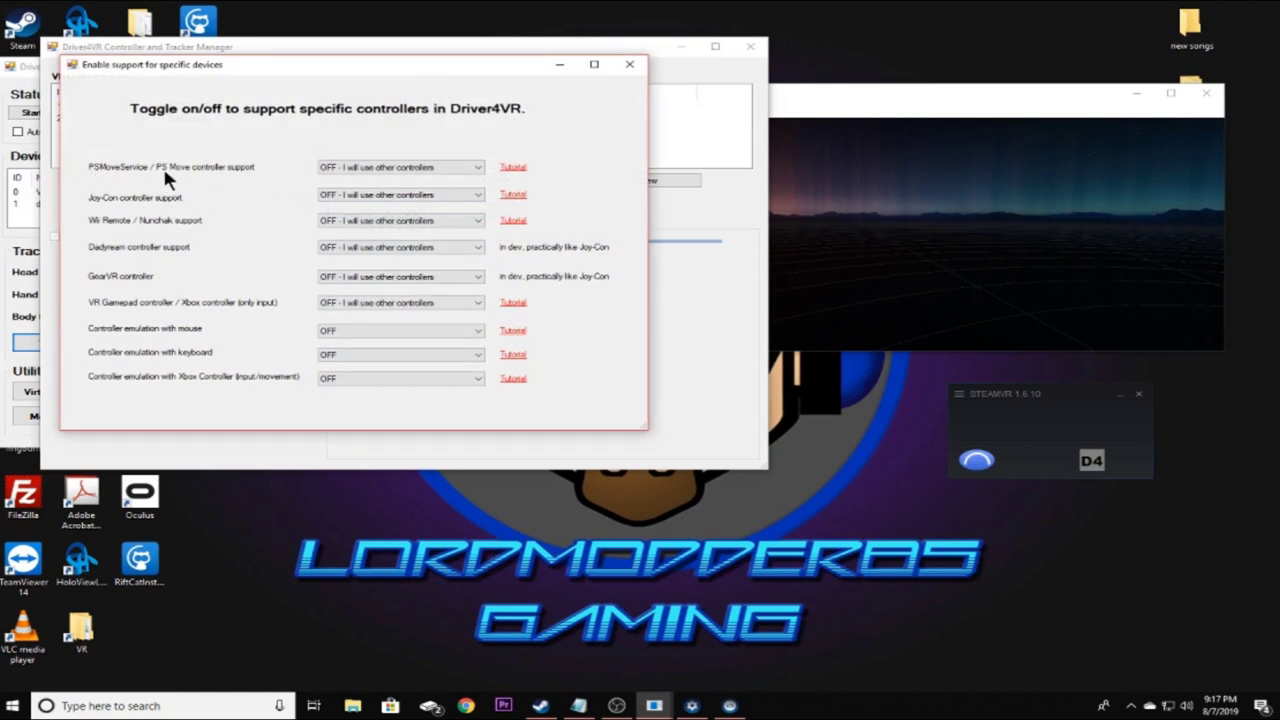
click(400, 166)
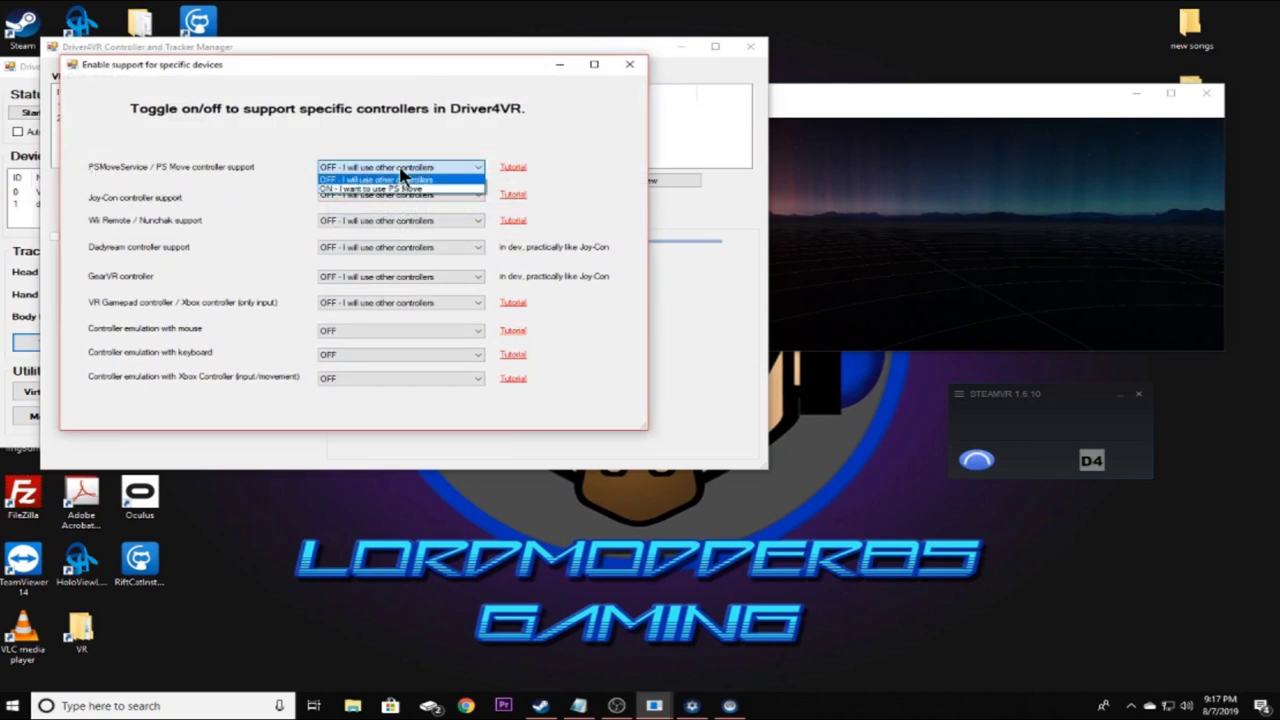
click(399, 189)
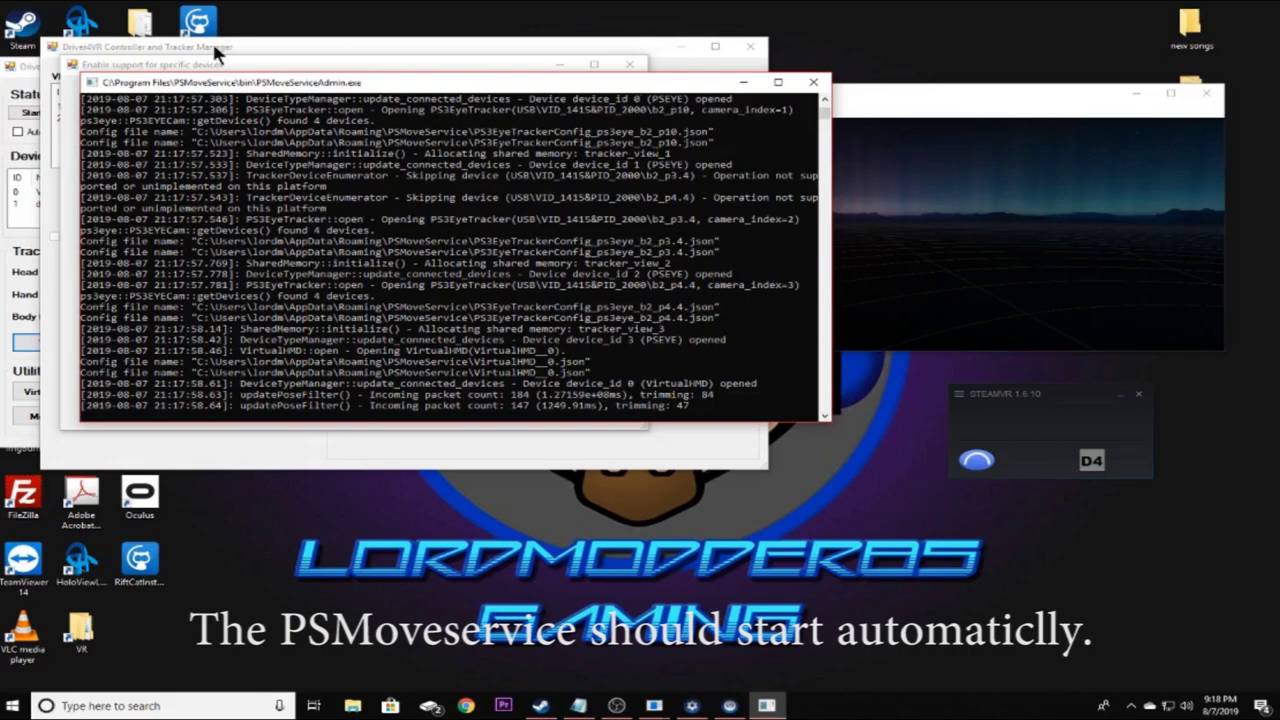
click(394, 64)
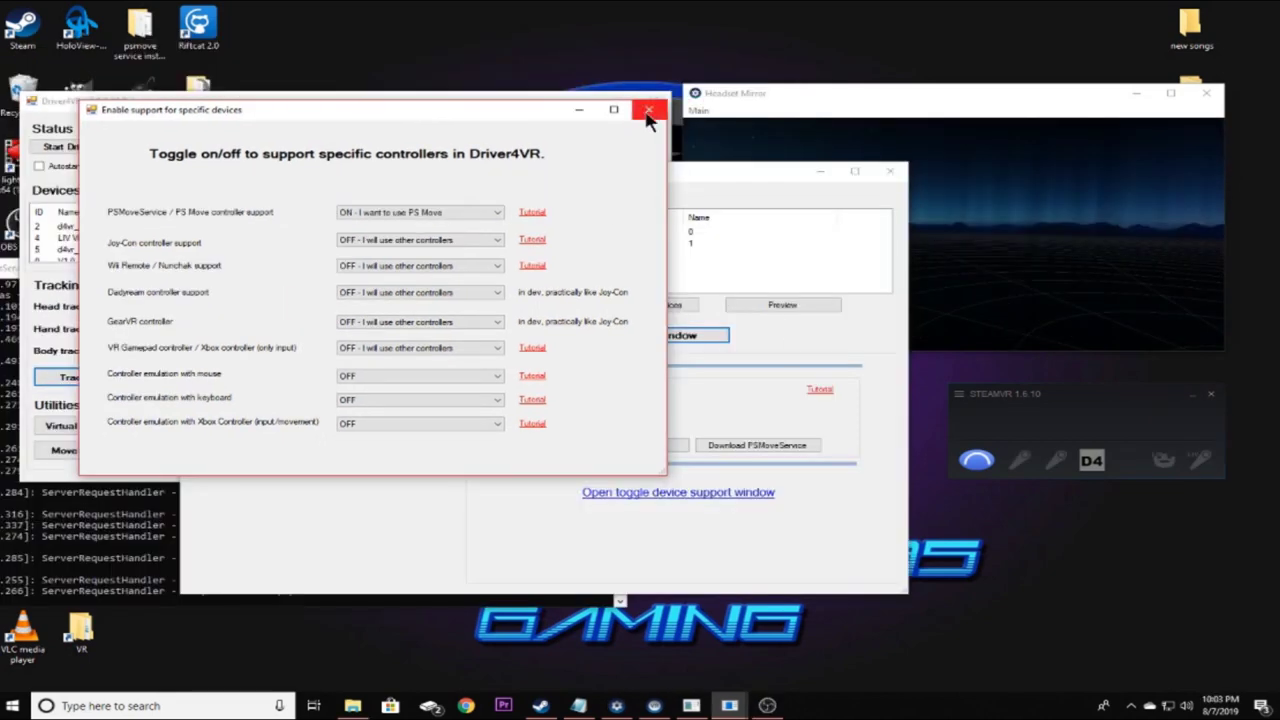
click(648, 111)
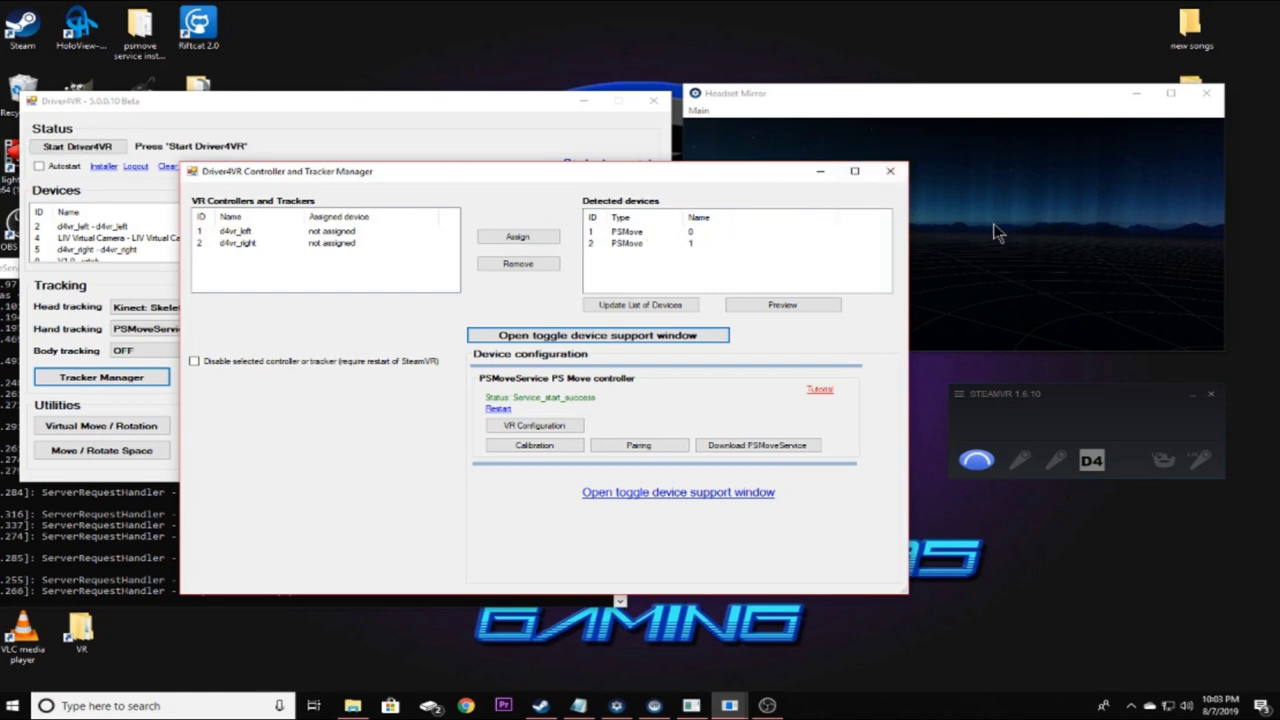
click(890, 171)
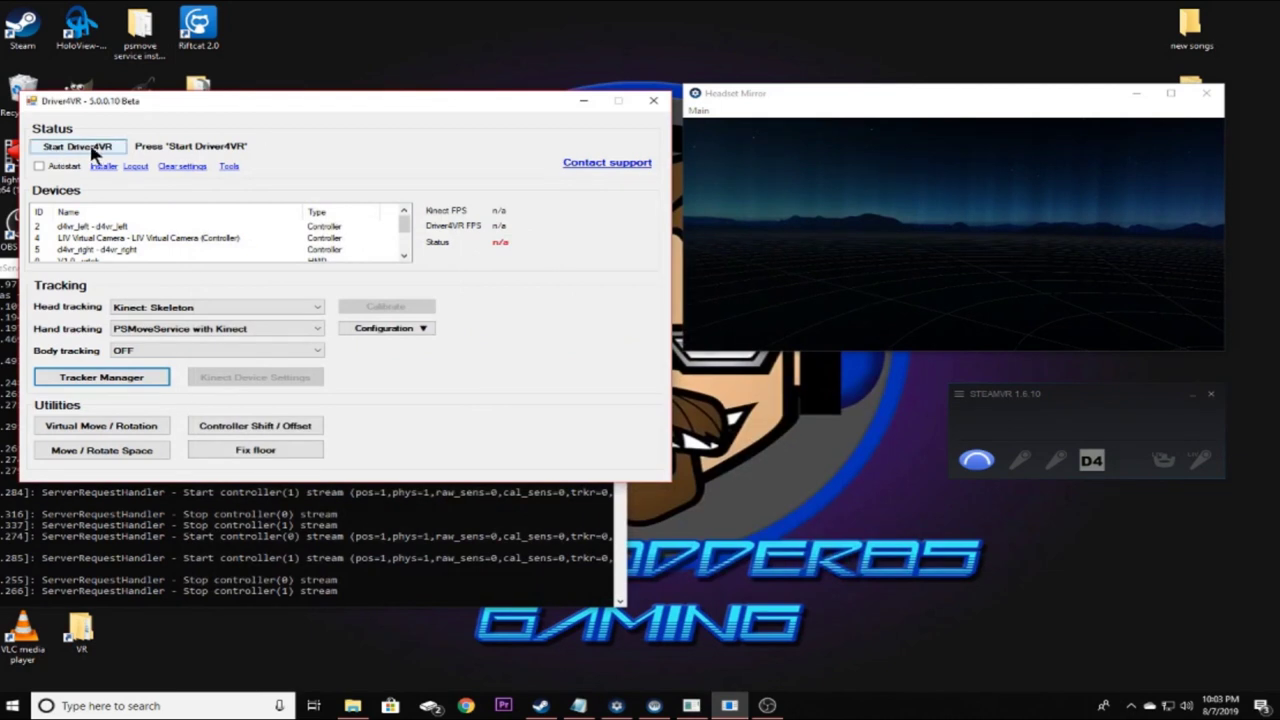
Assign PSMove 1 to d4vr_left and PSMove 0 to d4vr_right in the Tracker Manager
click(101, 377)
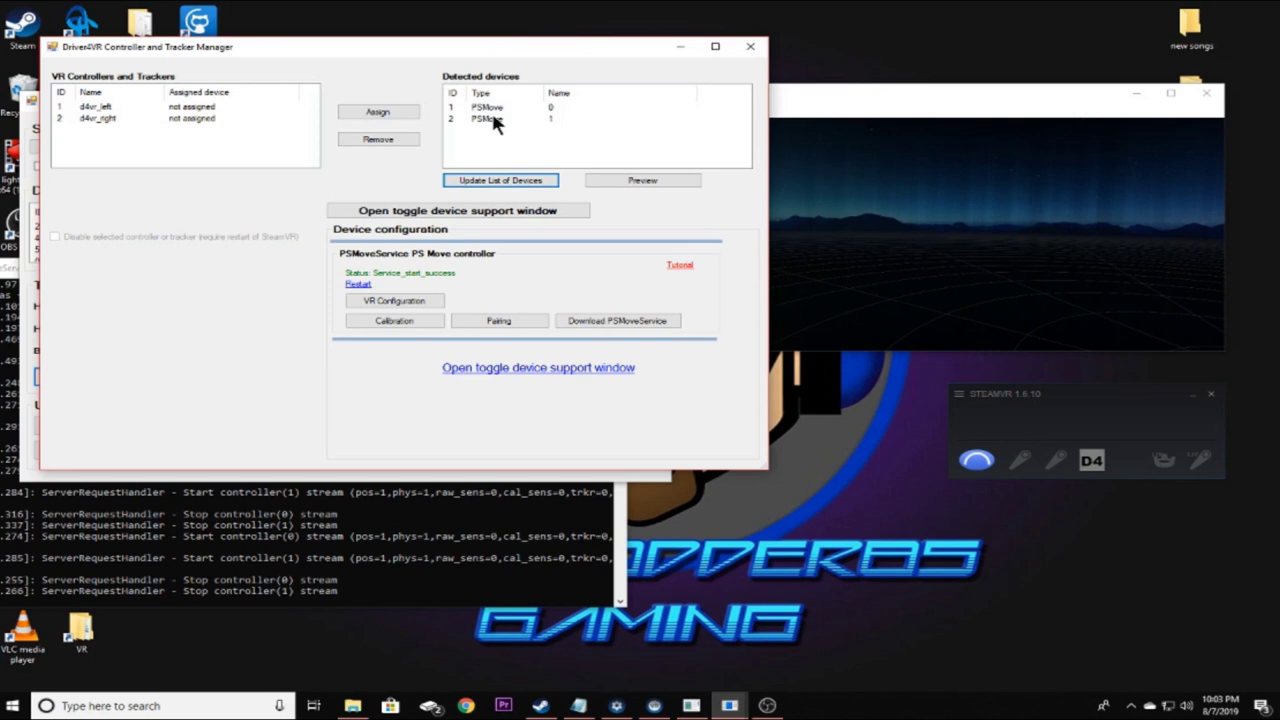
click(495, 119)
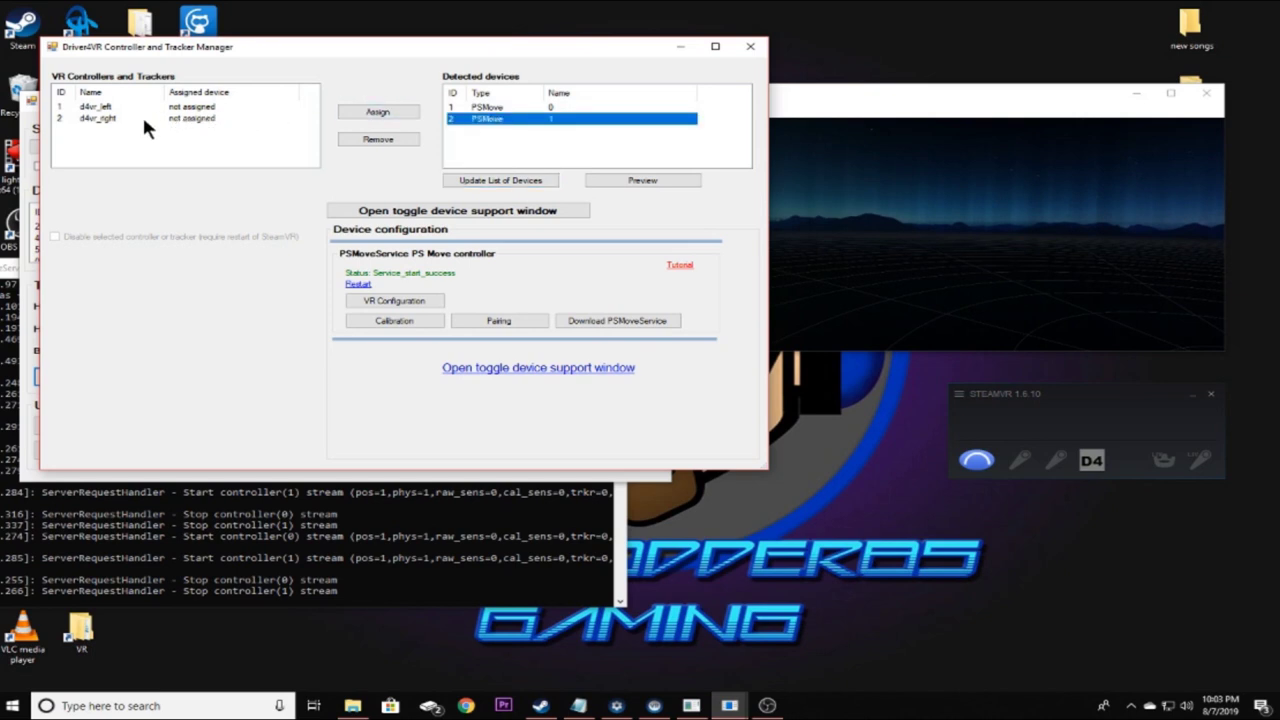
click(108, 107)
click(360, 111)
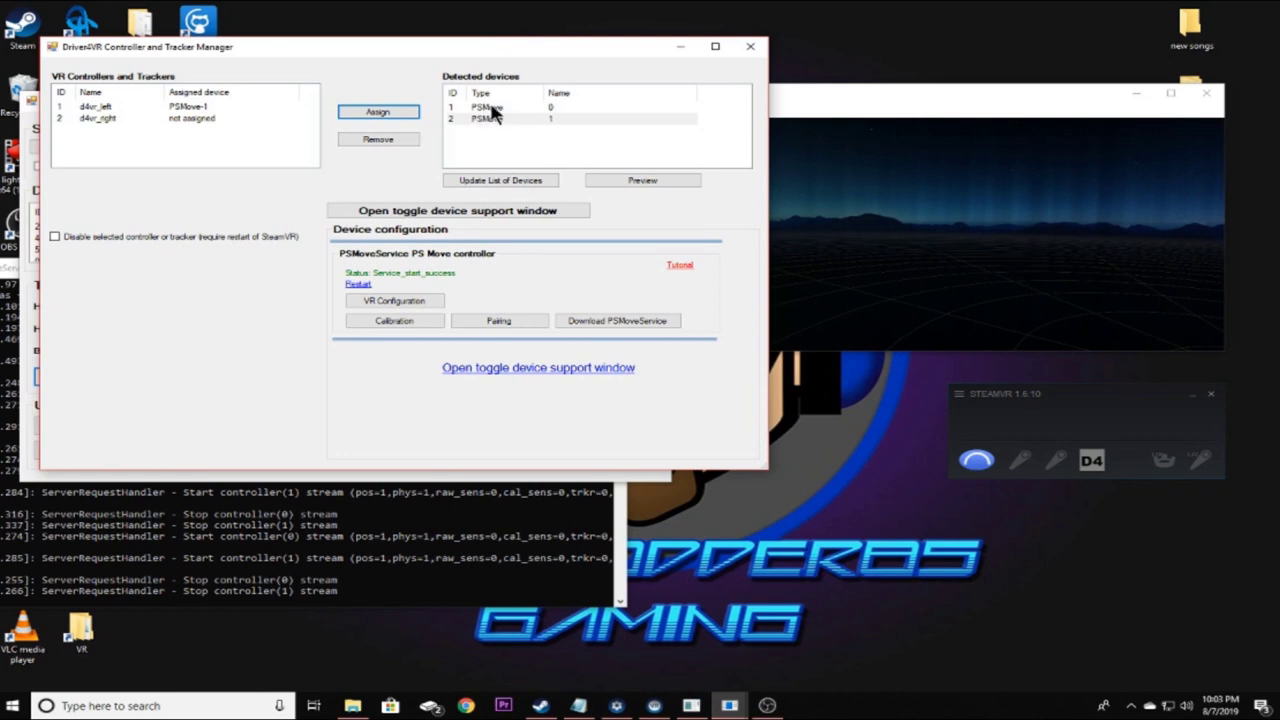
click(547, 104)
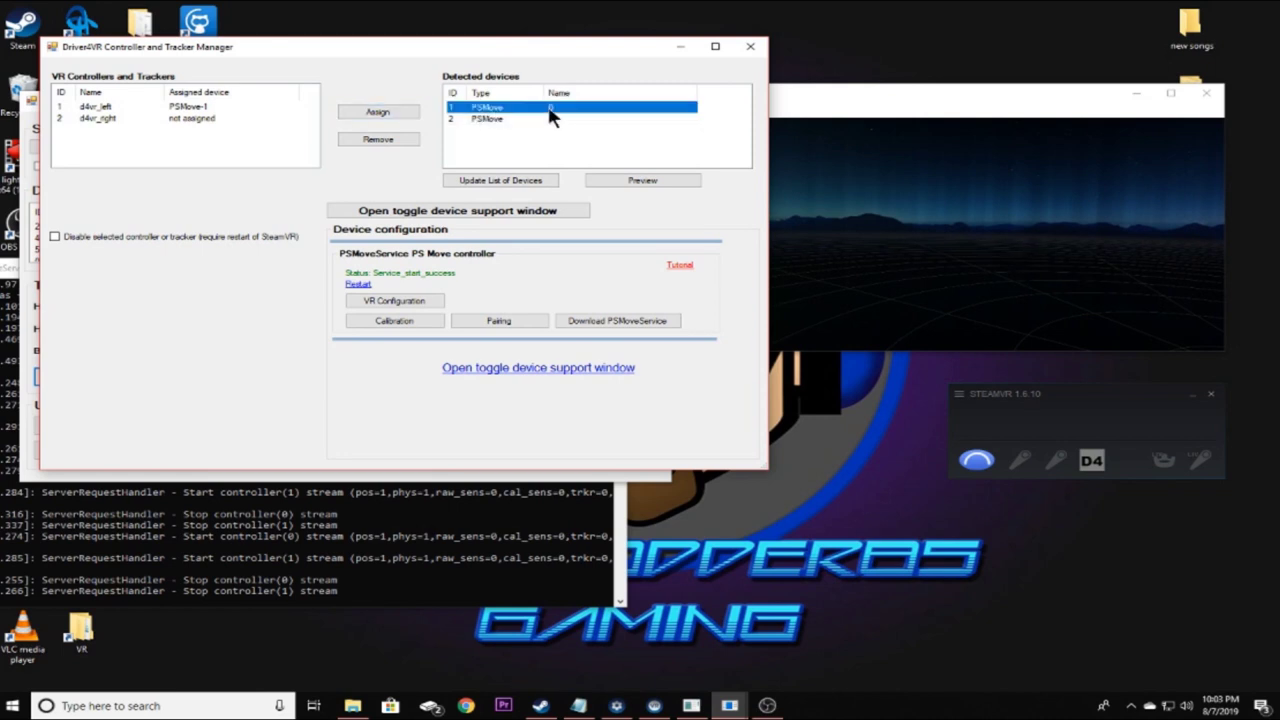
click(150, 120)
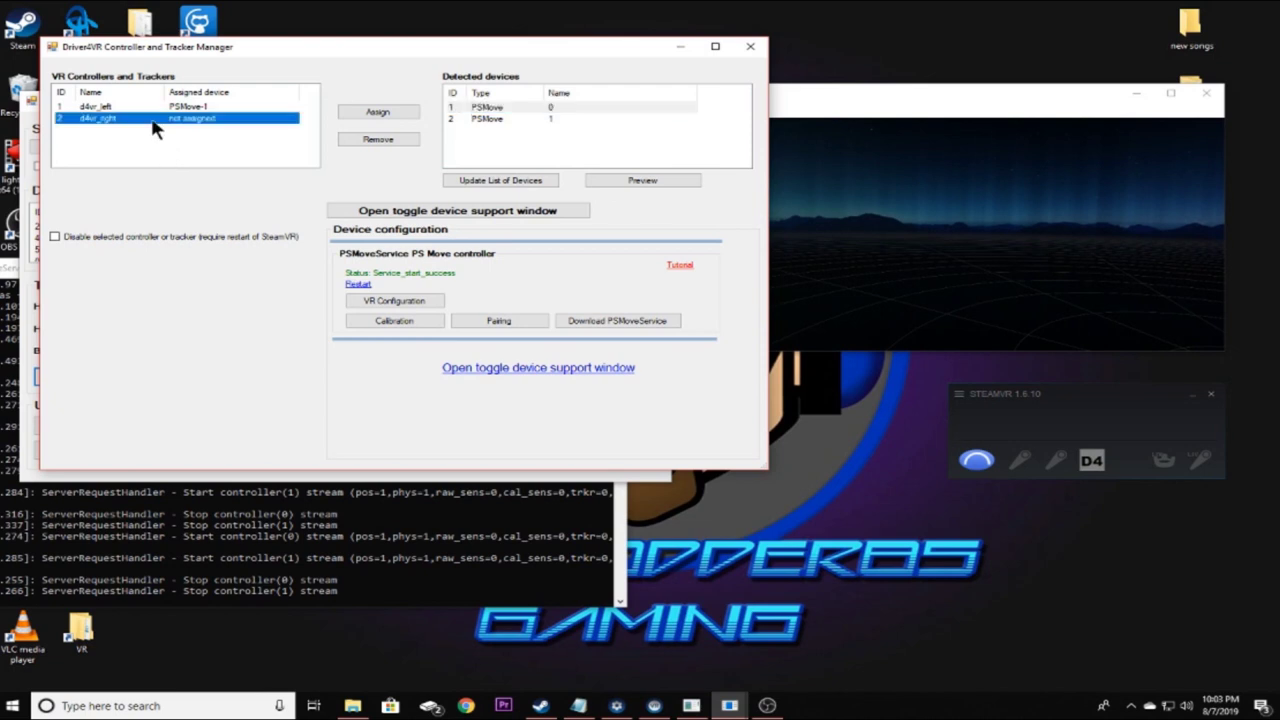
click(404, 112)
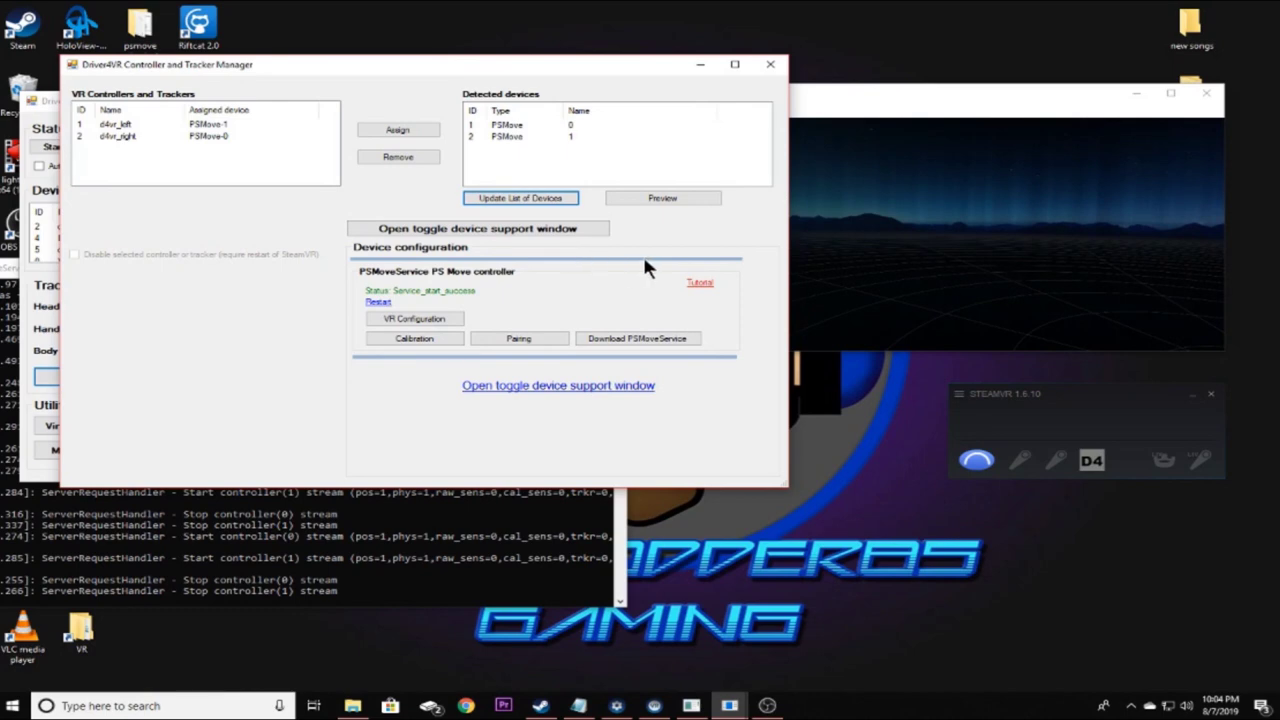
Select Move button + move of controller as the Kinect Tracking touchpad emulation in the PSMove VR configuration, and close the manager
click(427, 320)
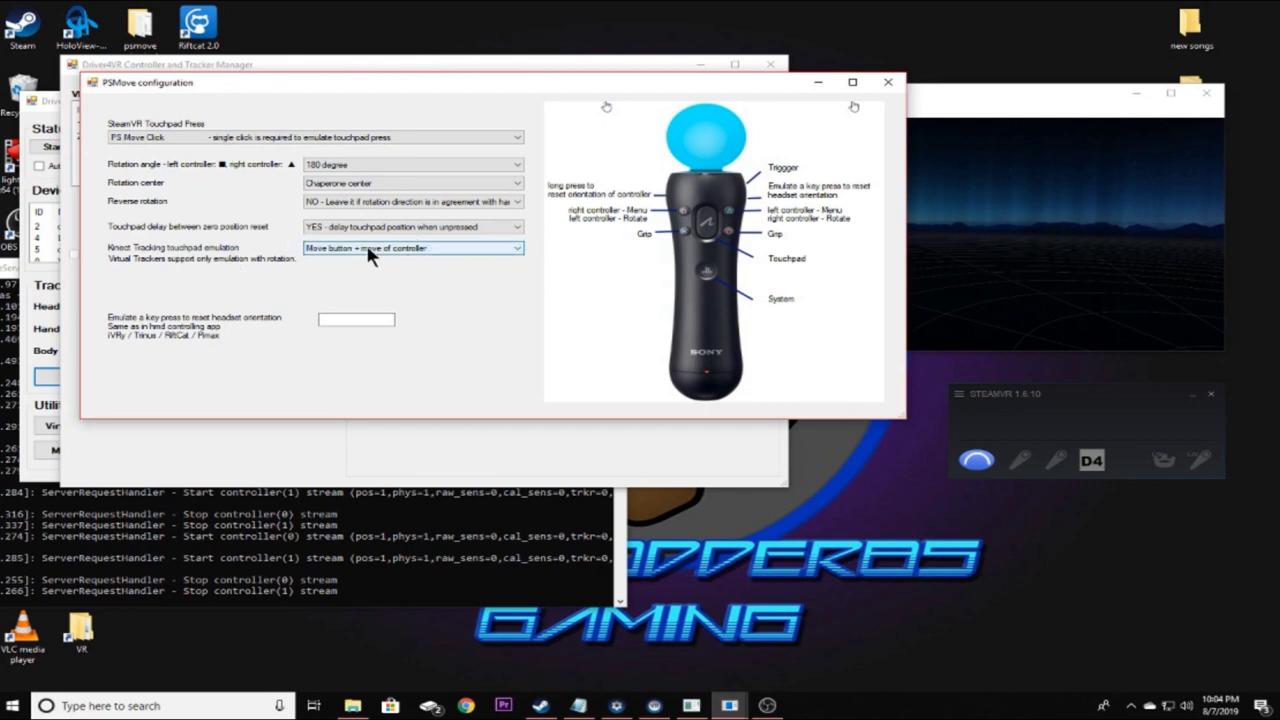
click(439, 250)
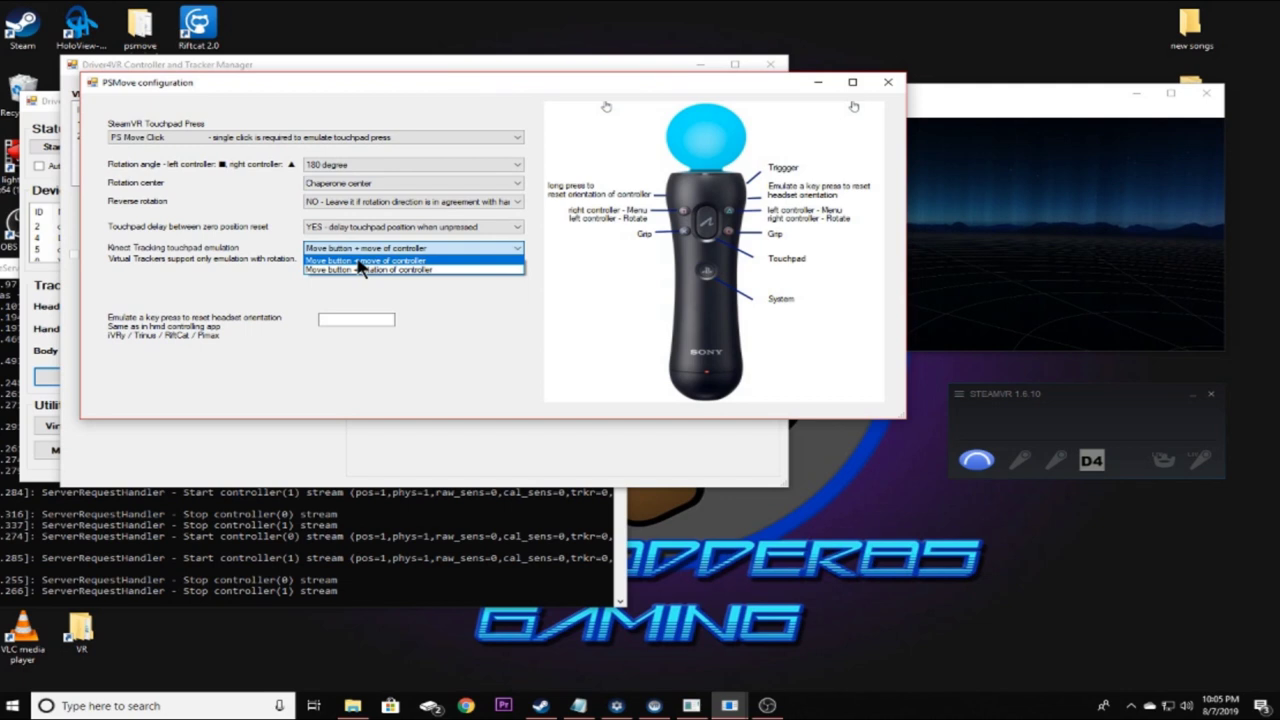
click(370, 260)
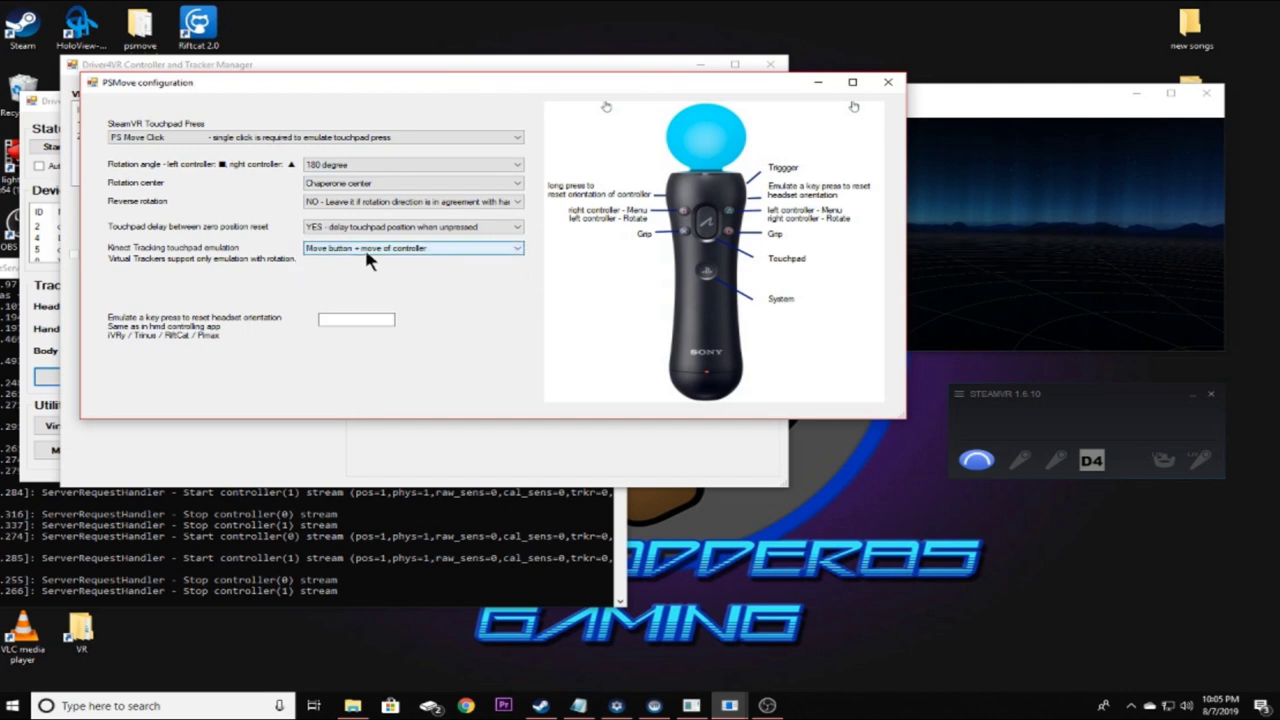
click(379, 252)
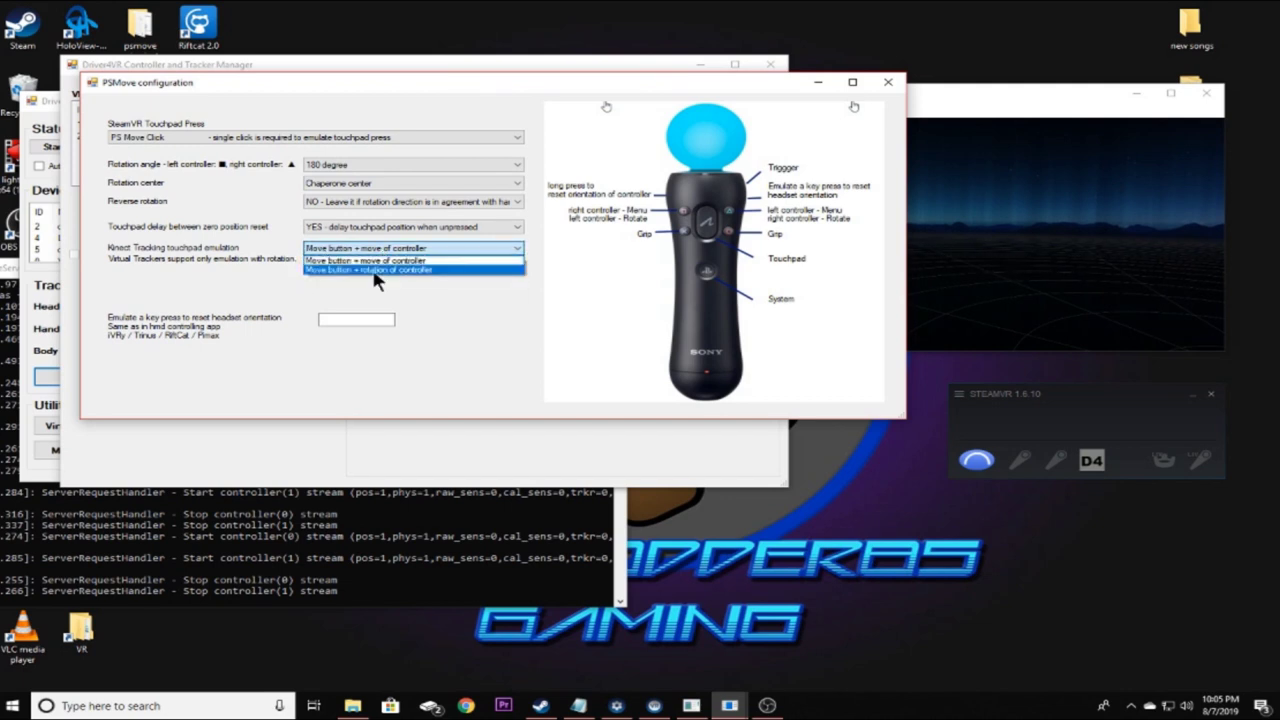
click(381, 262)
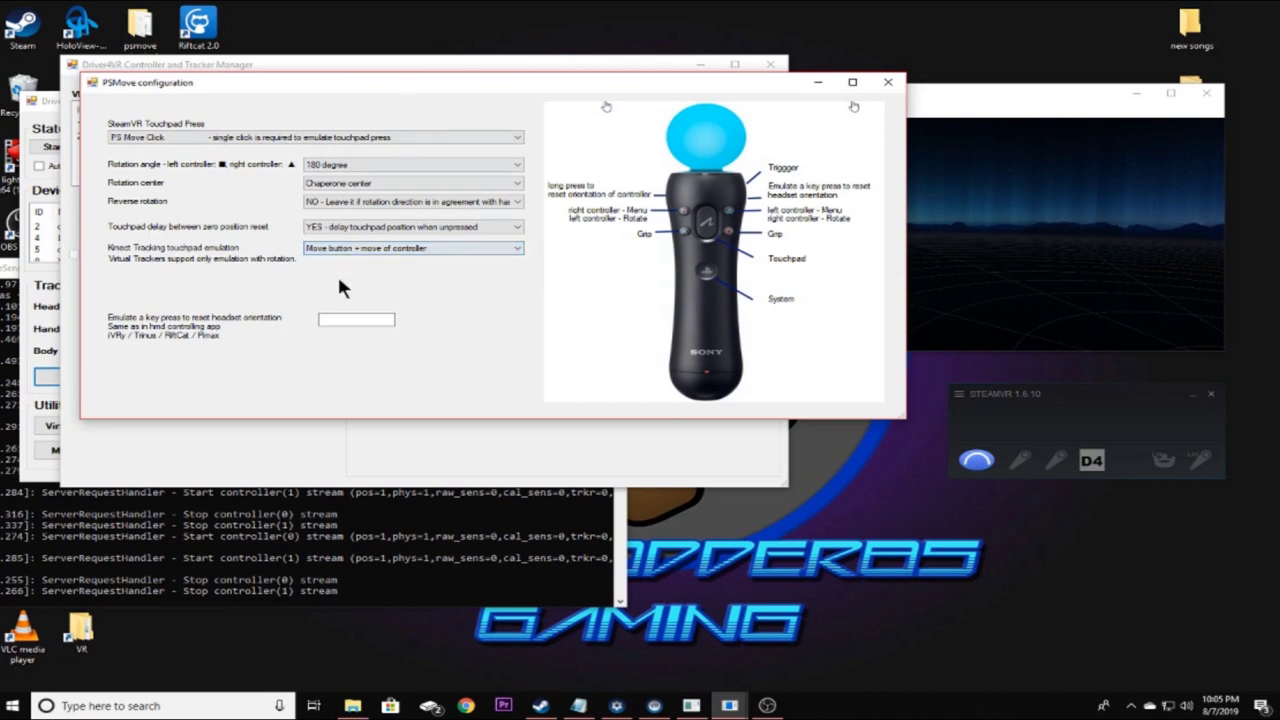
key(Tab)
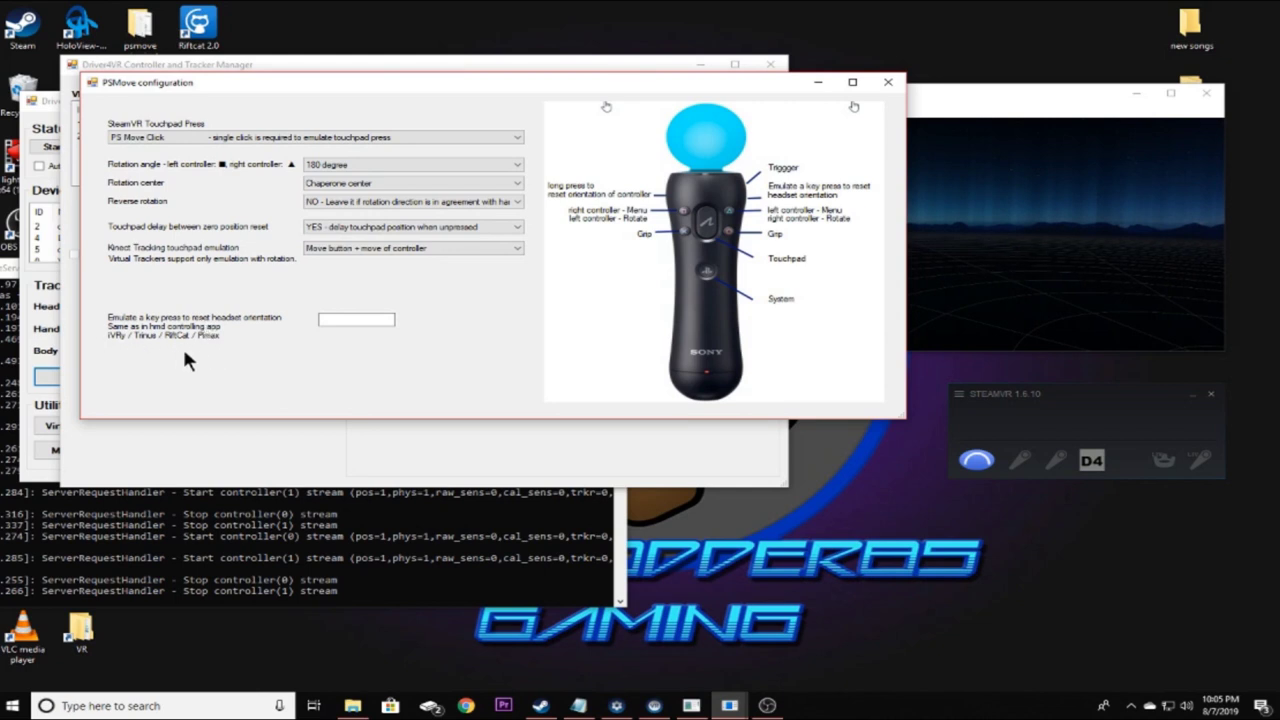
click(345, 320)
click(890, 84)
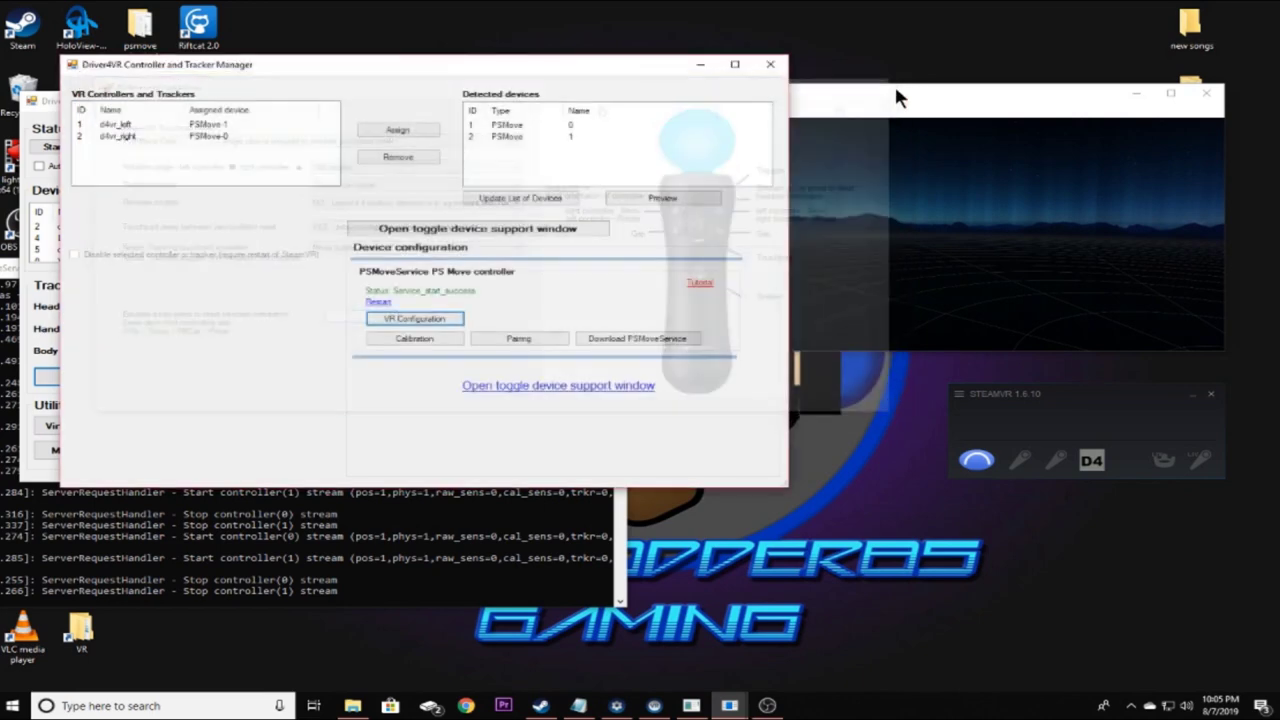
click(772, 66)
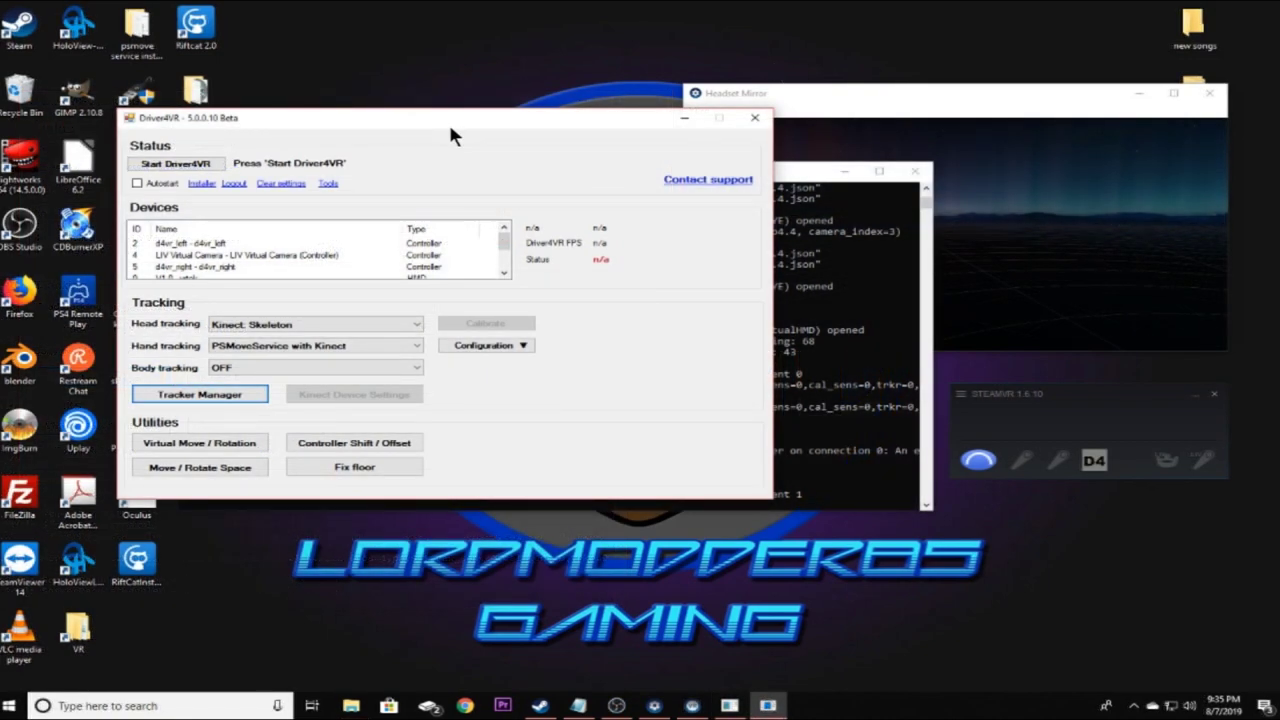
Start Driver4VR and calibrate the angle between the headset and the Kinect sensor
click(151, 168)
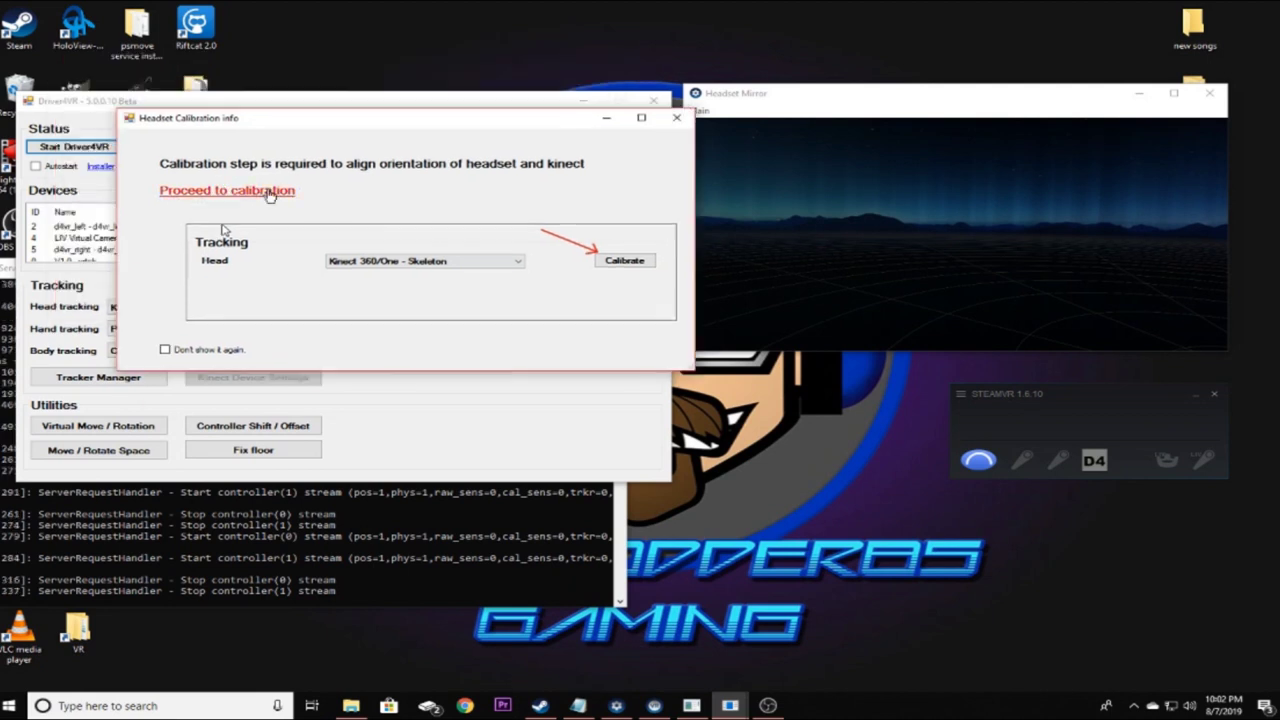
click(268, 192)
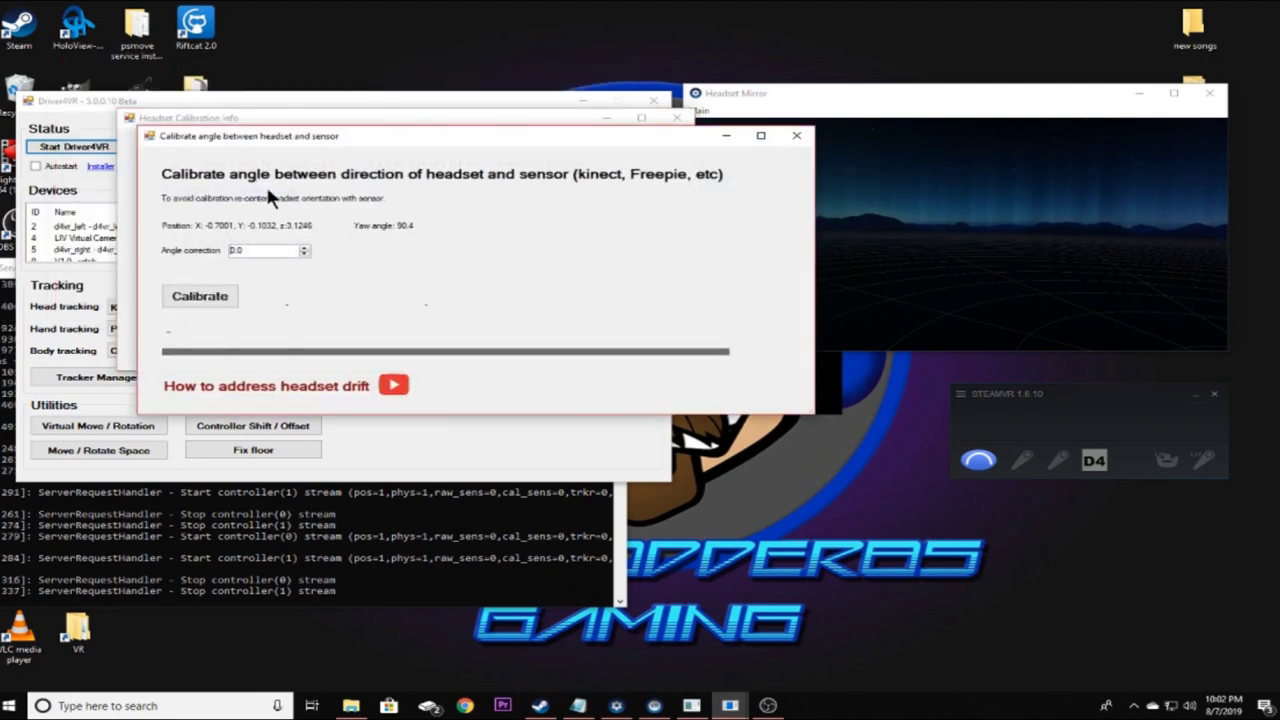
click(170, 288)
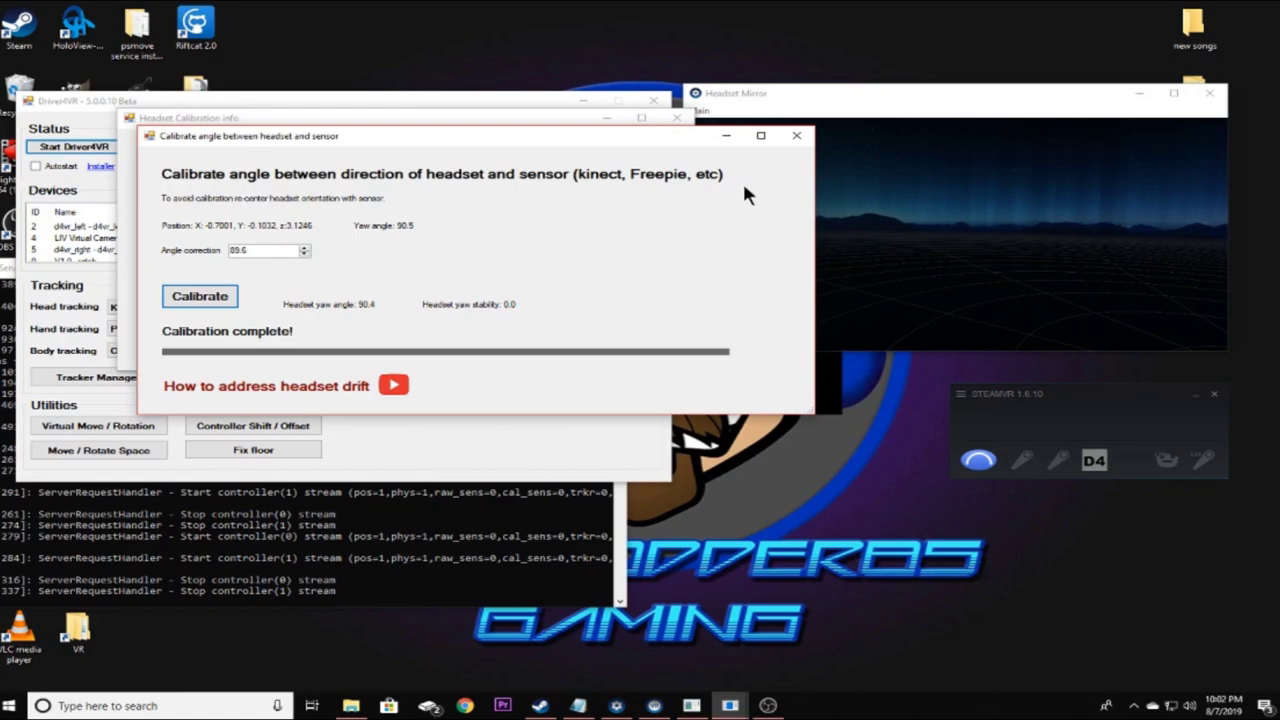
click(796, 135)
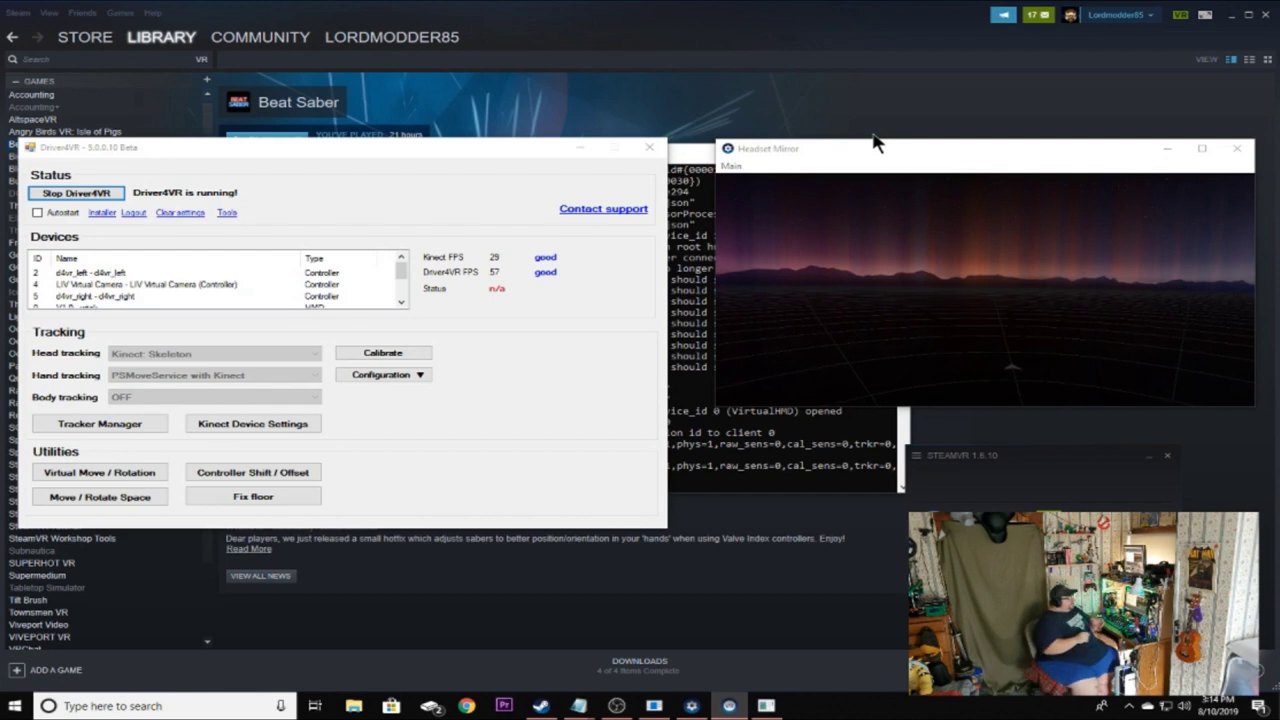
Launch SteamVR Room Setup, dismiss the Visual C++ runtime assertion error, and choose the Standing Only setup
click(952, 455)
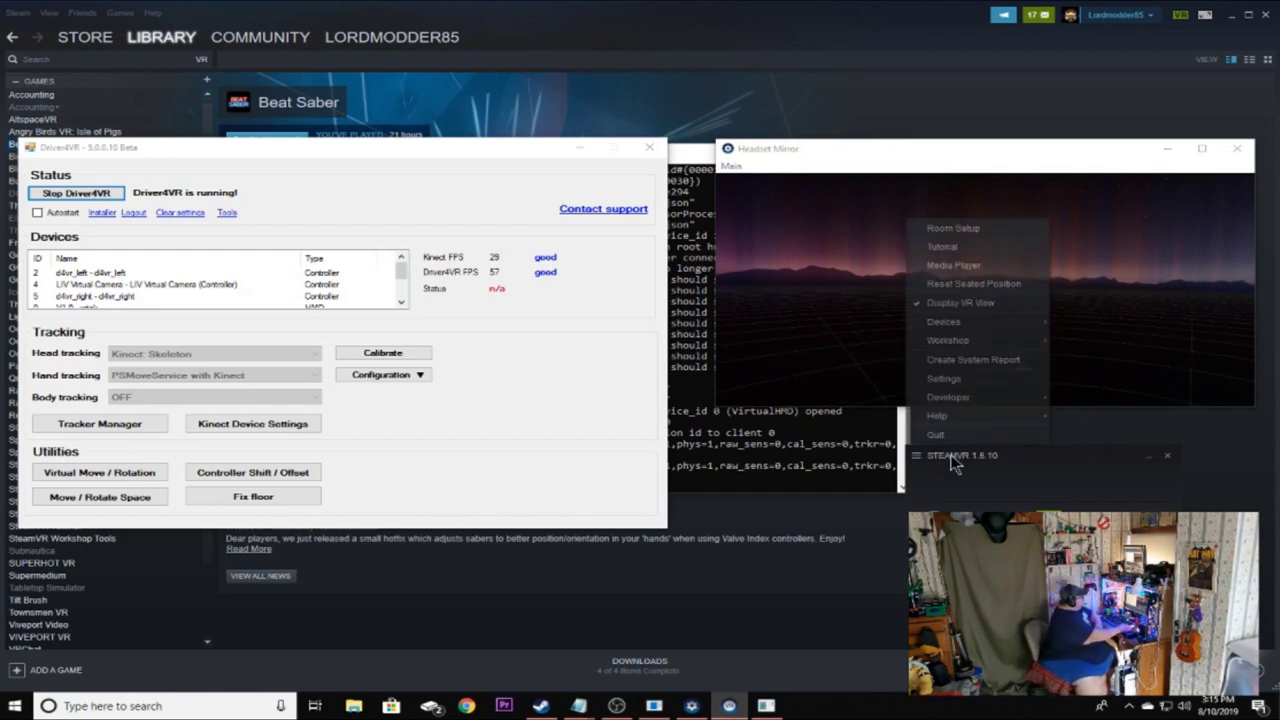
click(976, 230)
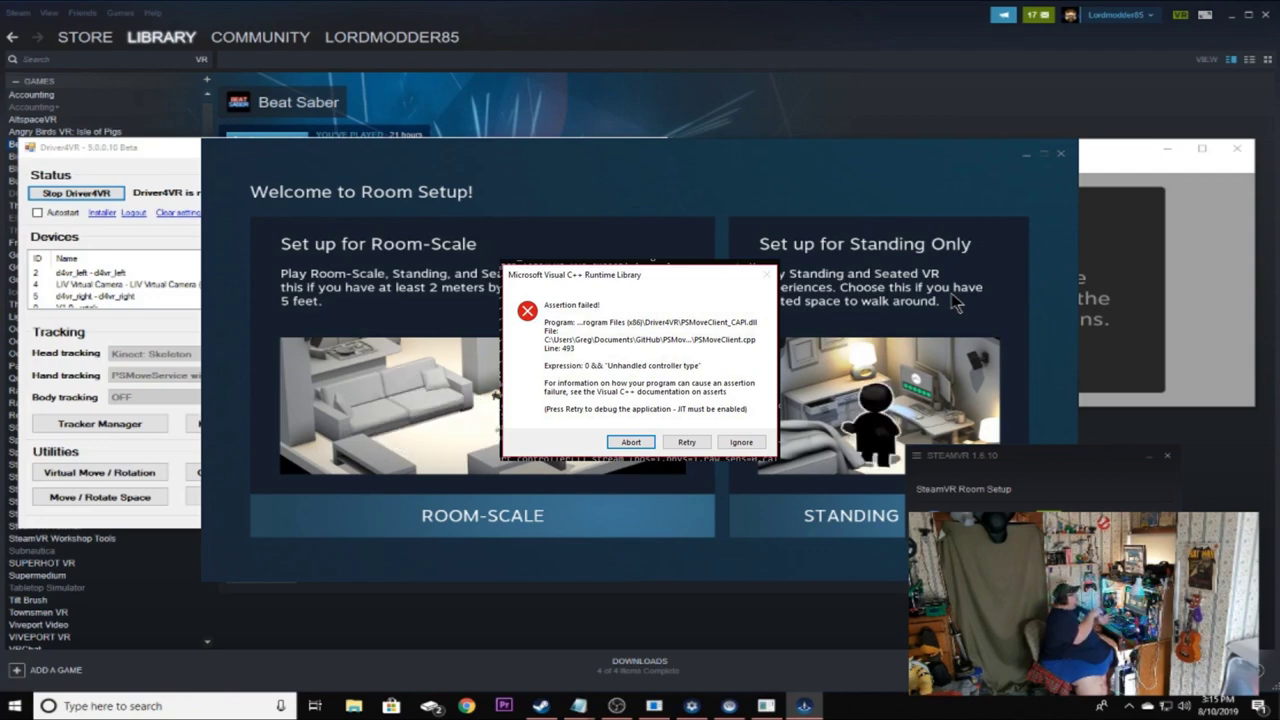
key(Return)
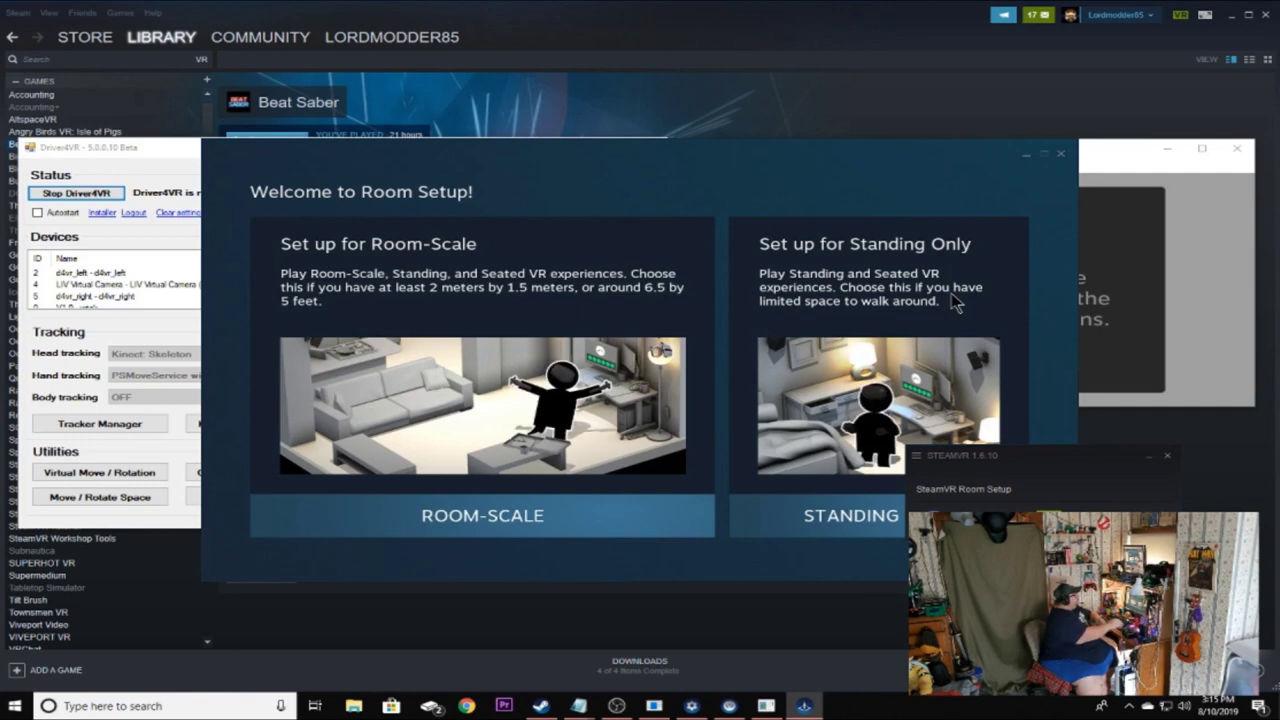
drag(903, 157, 720, 149)
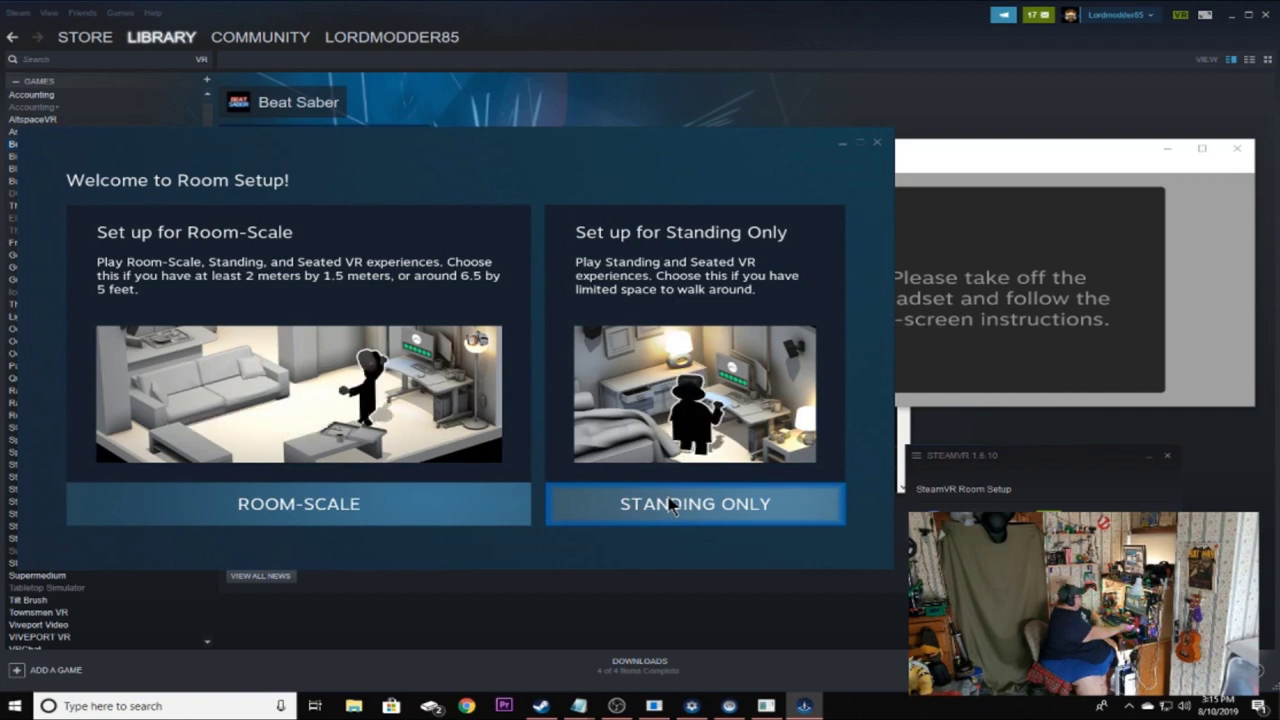
click(752, 519)
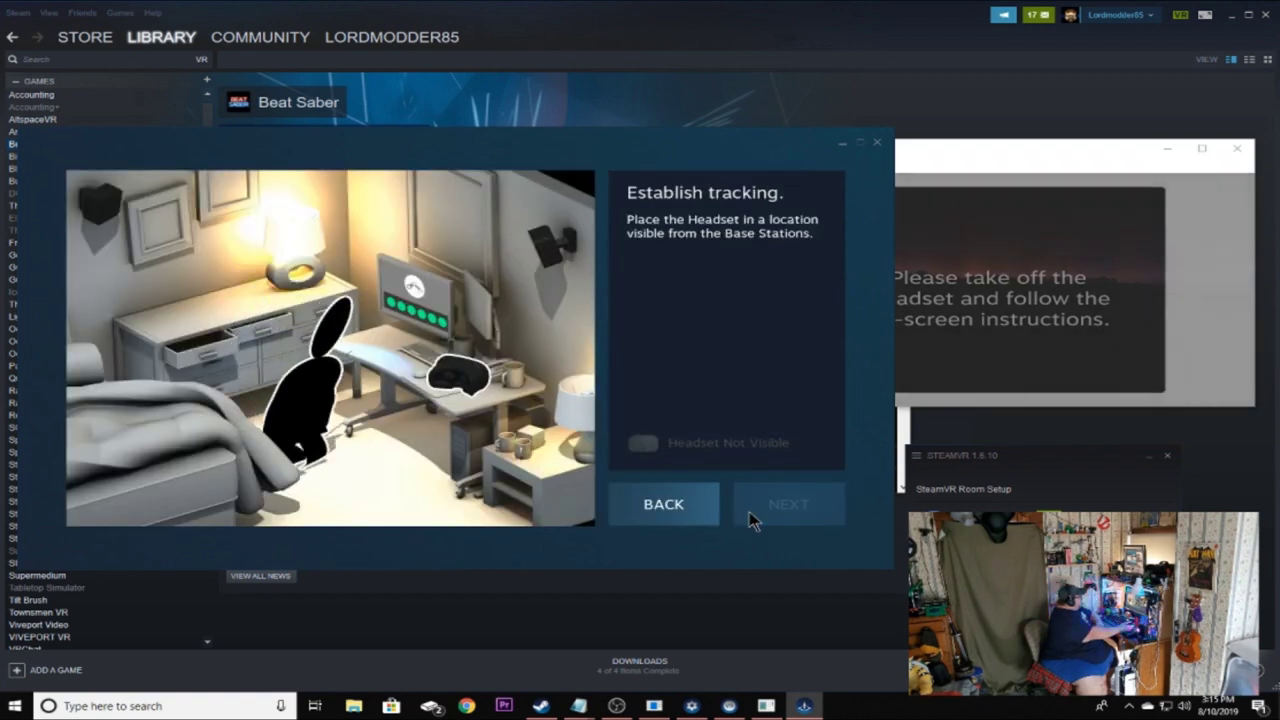
Continue past establishing headset tracking and calibrate the center of the standing space in Room Setup
click(761, 505)
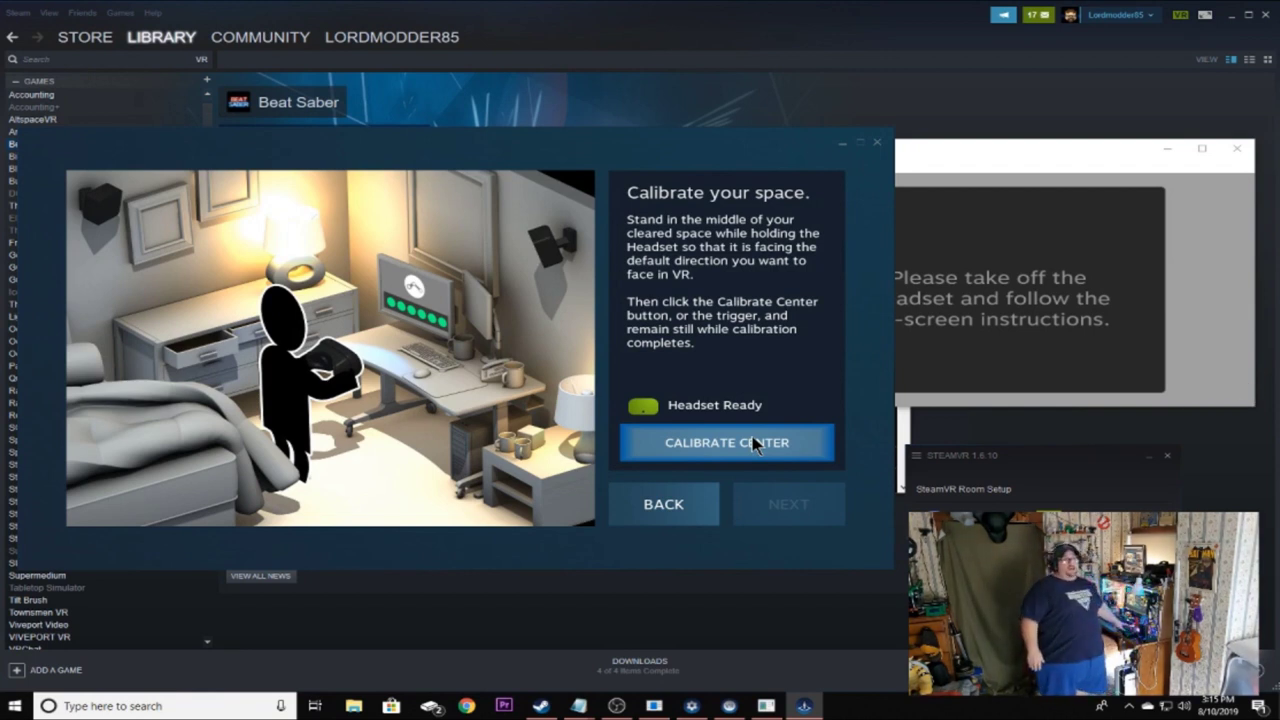
click(755, 444)
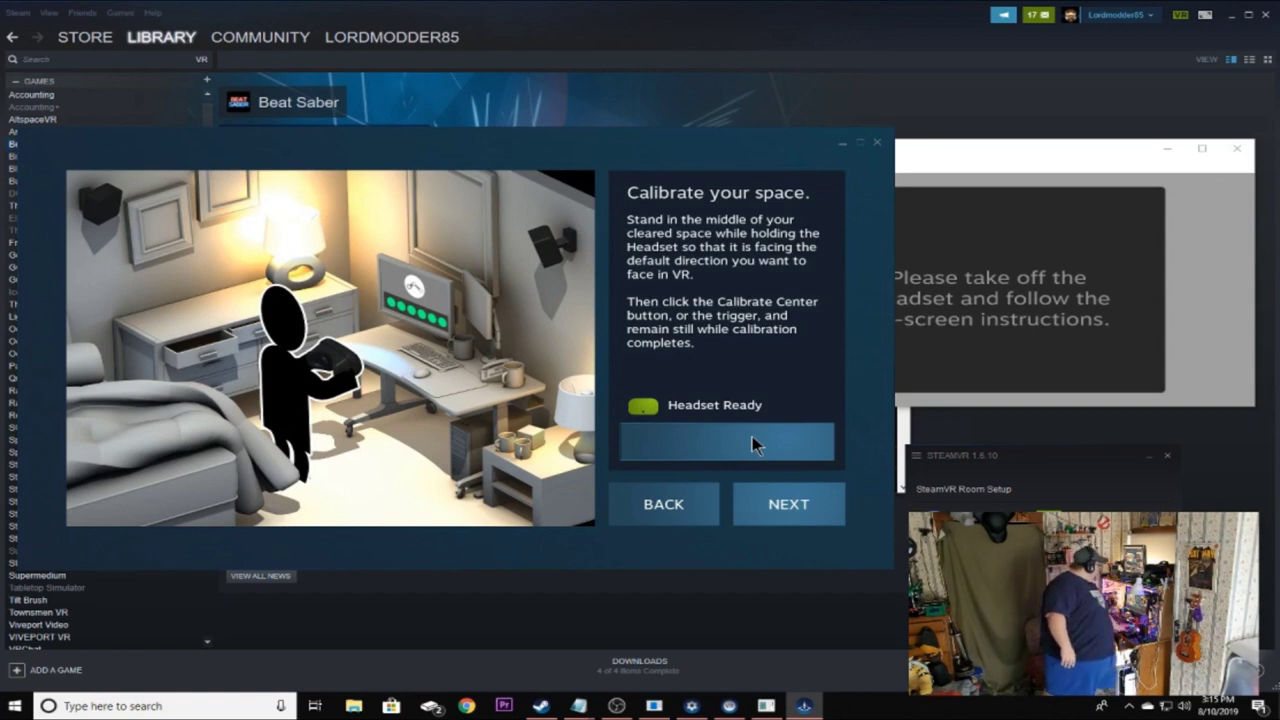
click(757, 515)
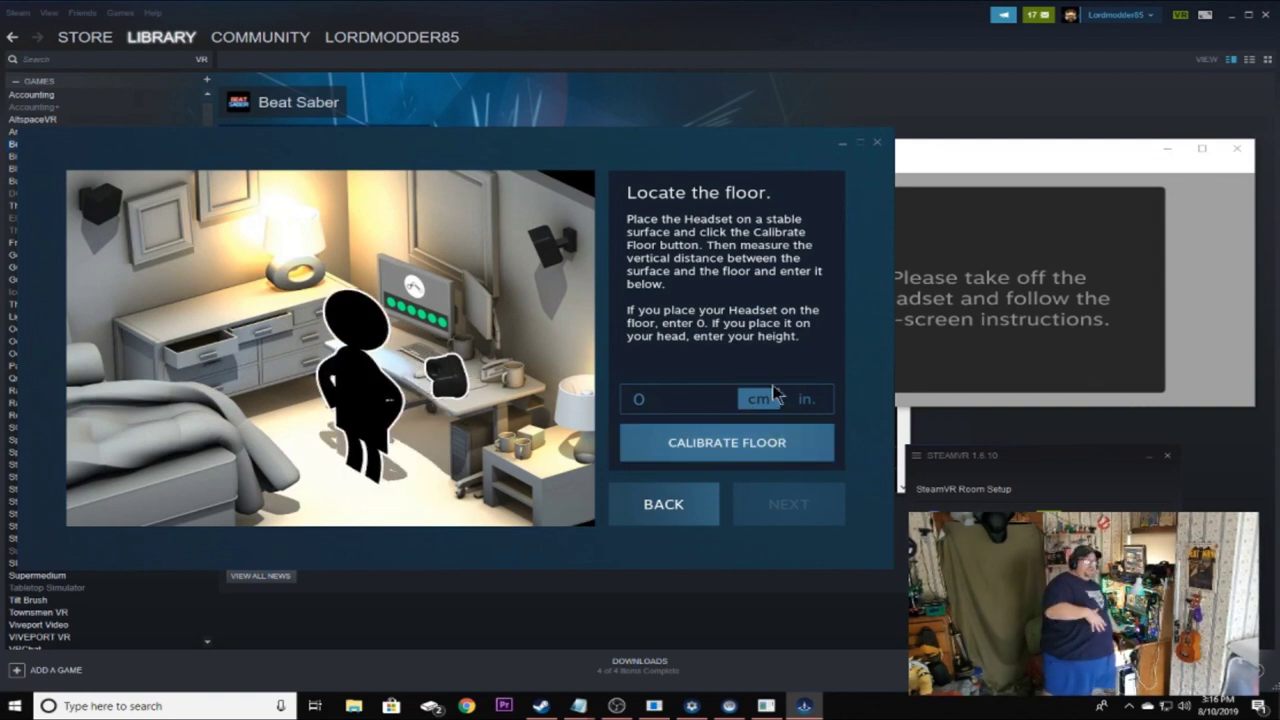
Set the headset's height above the floor to 165 cm, calibrate the floor, and continue to the final Room Setup page
click(702, 407)
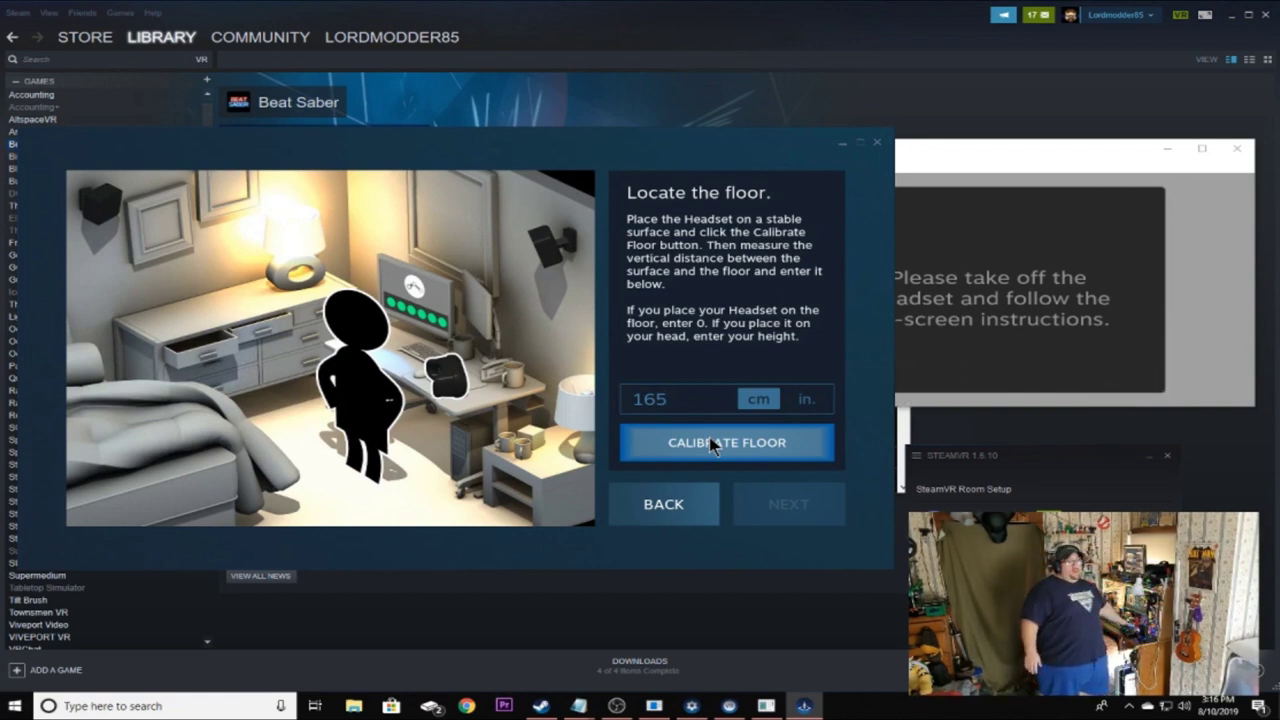
click(712, 444)
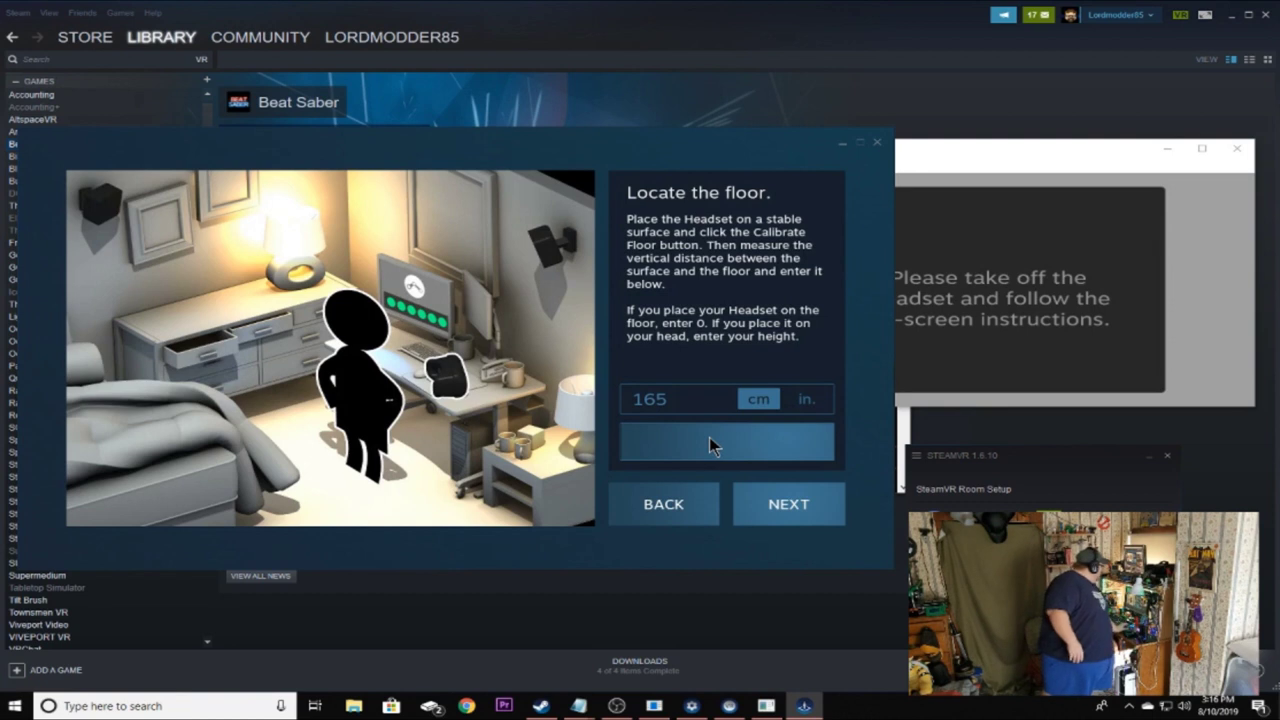
click(741, 508)
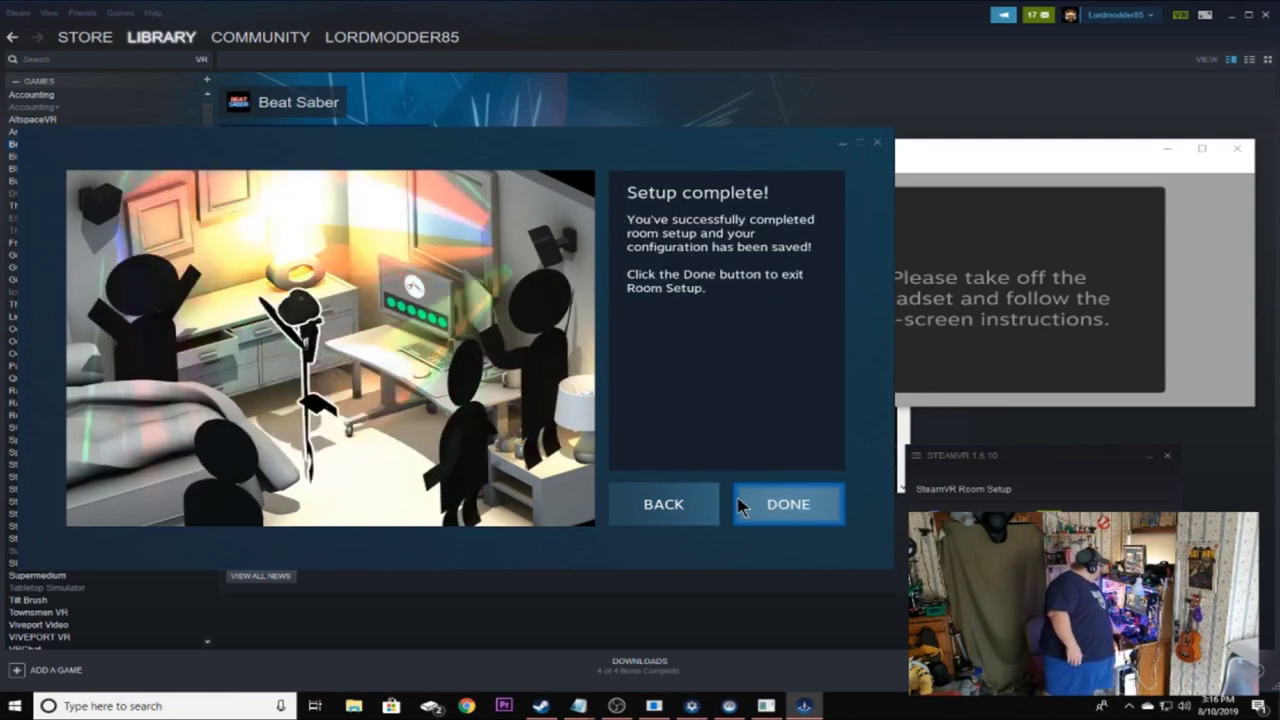